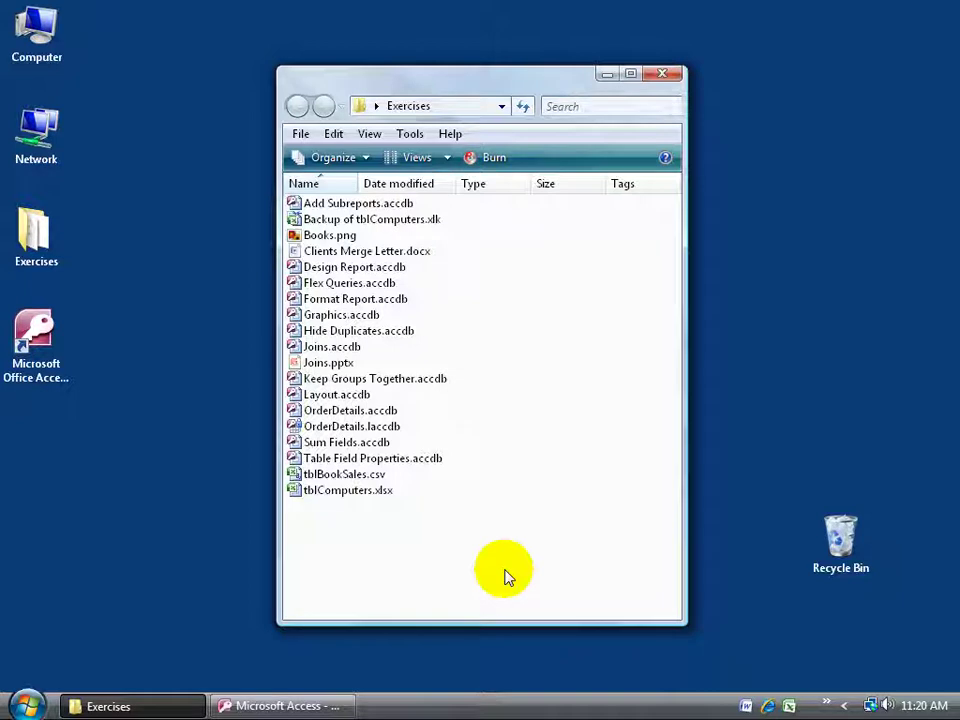
# - Select tblBookSales.csv in the Exercises folder
pyautogui.click(396, 477)
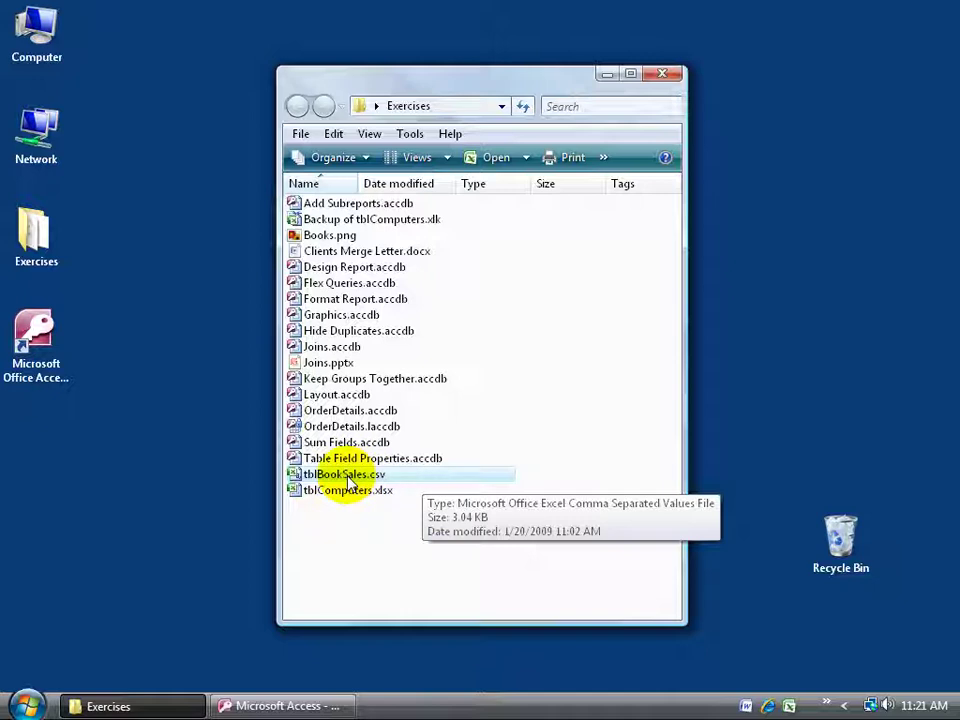
# - Open tblBookSales.csv in Notepad with Open With
pyautogui.rightClick(347, 476)
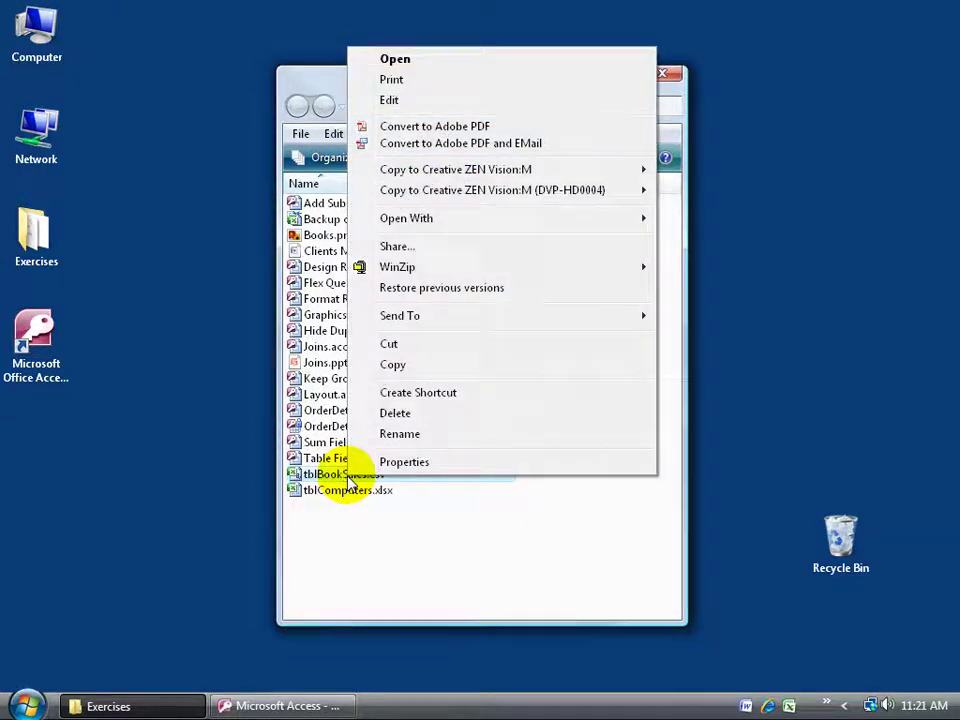
pyautogui.moveTo(435, 221)
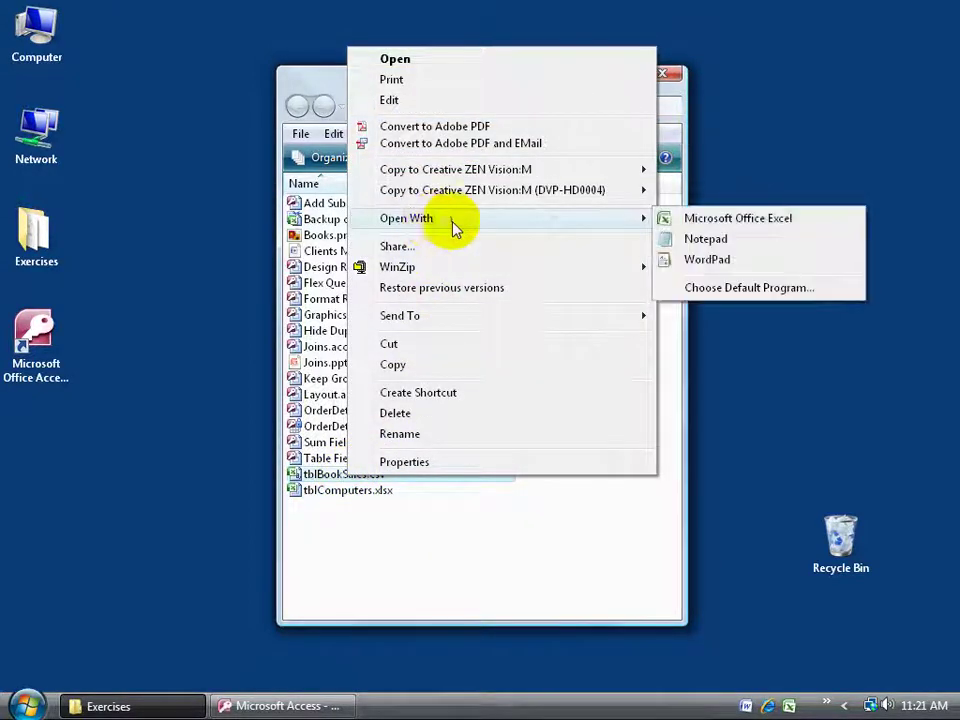
pyautogui.click(702, 239)
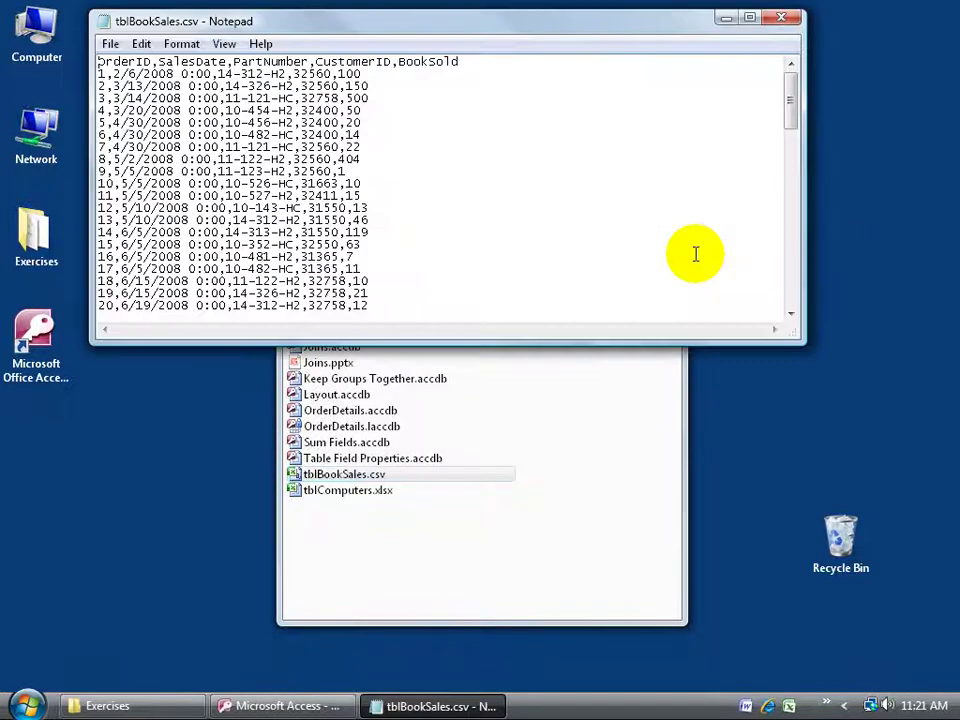
# - Highlight the OrderID and SalesDate header fields and order number 3 in the text
pyautogui.moveTo(153, 62); pyautogui.dragTo(78, 57)
pyautogui.click(150, 61)
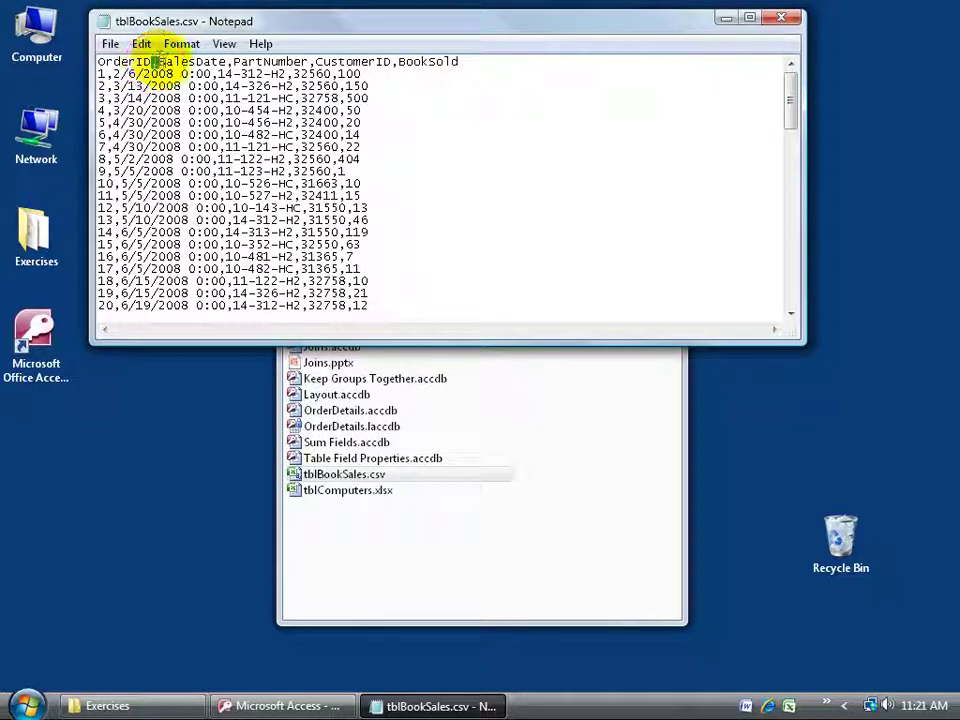
pyautogui.moveTo(157, 62); pyautogui.dragTo(224, 45)
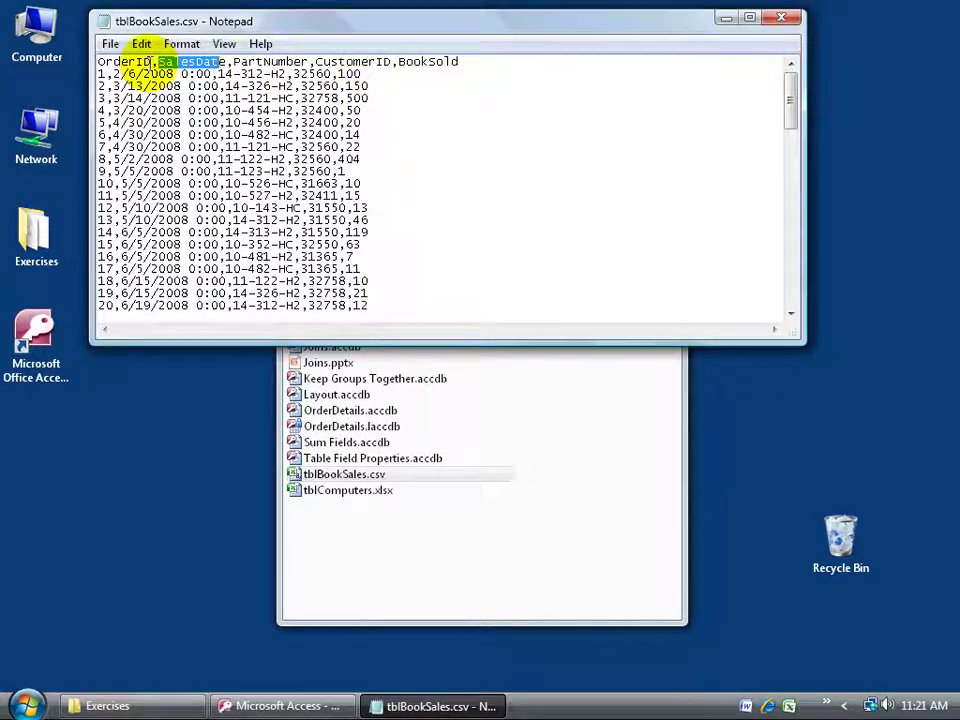
pyautogui.click(145, 62)
pyautogui.moveTo(145, 62); pyautogui.dragTo(98, 62)
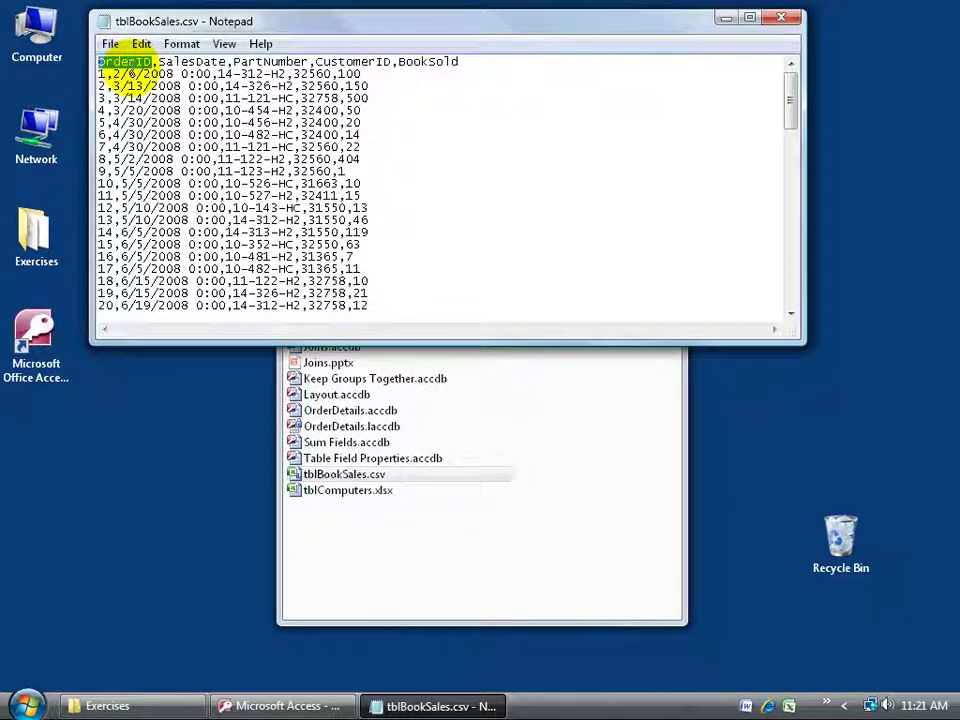
pyautogui.click(100, 74)
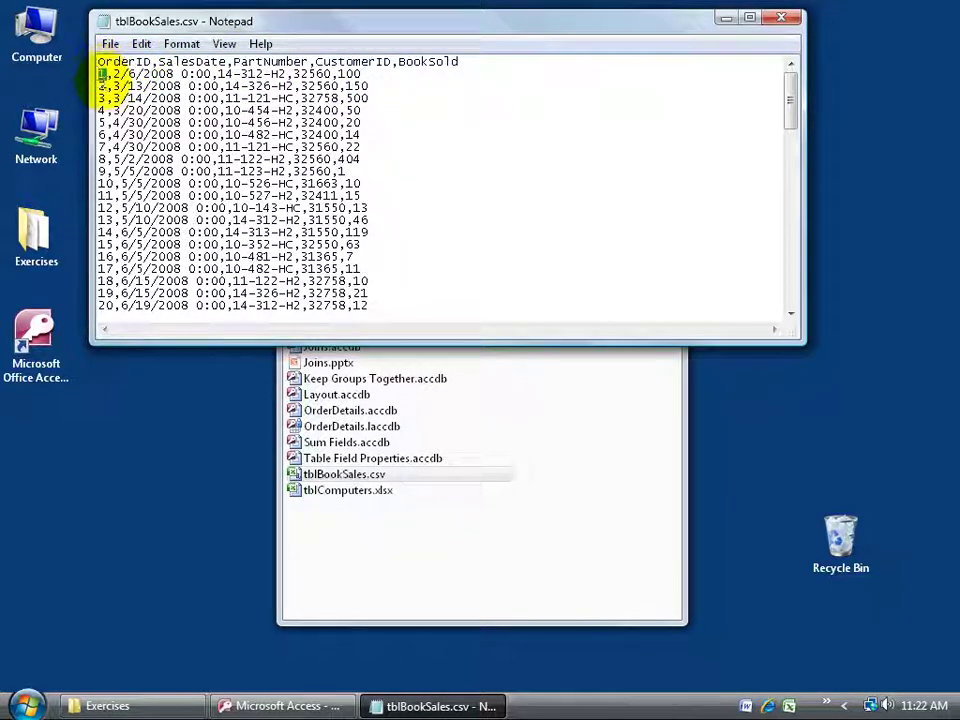
pyautogui.doubleClick(101, 98)
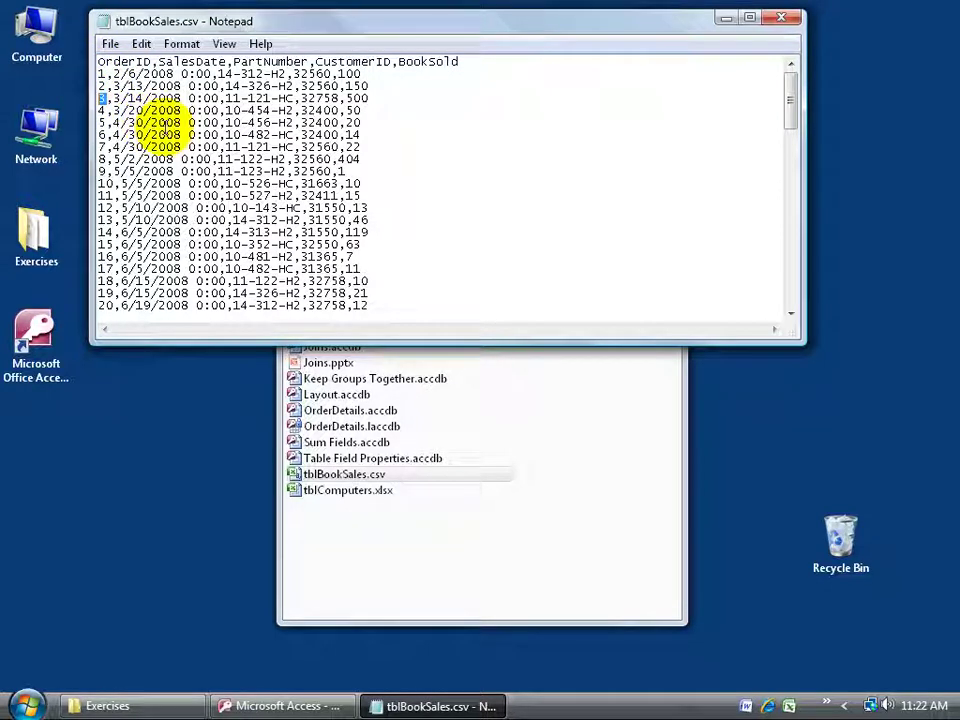
# - Highlight order numbers 1 and 2 and the first sales dates, then close Notepad
pyautogui.doubleClick(118, 61)
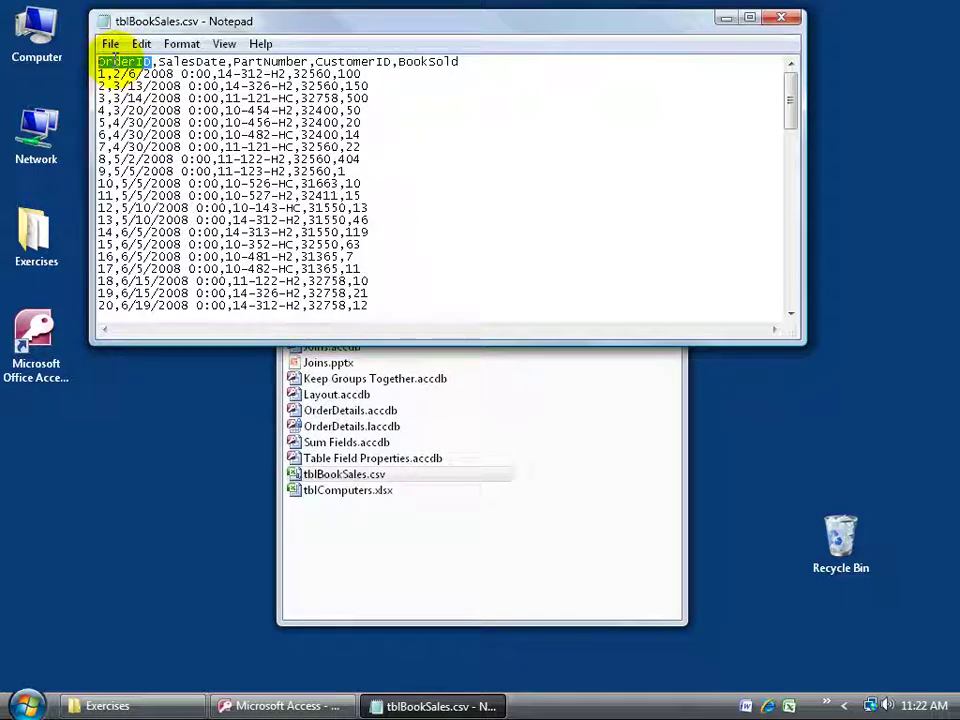
pyautogui.doubleClick(101, 73)
pyautogui.doubleClick(101, 86)
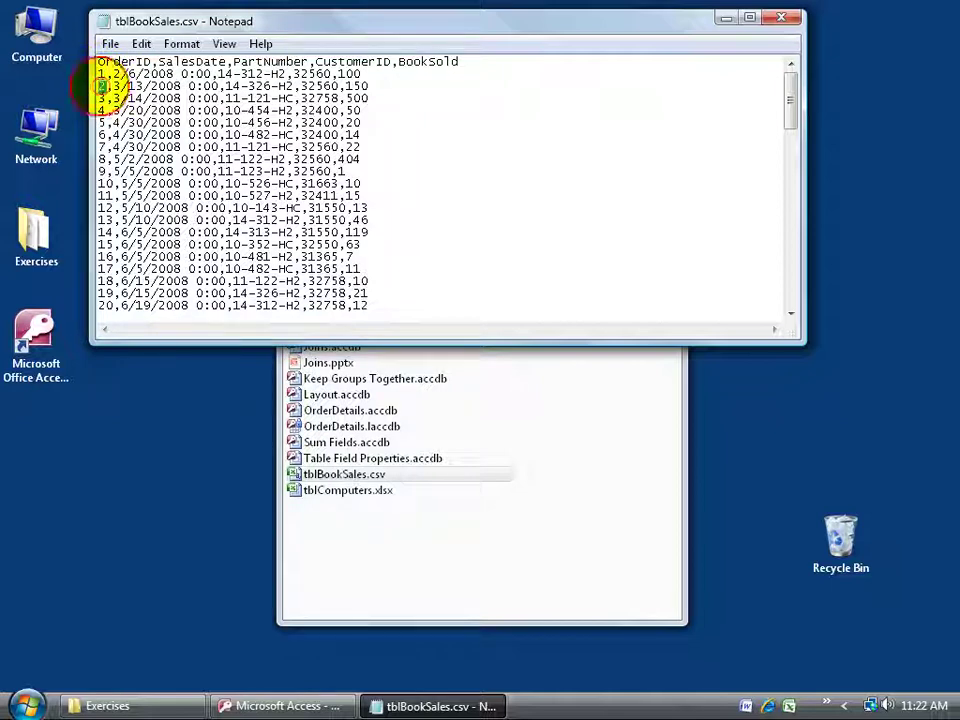
pyautogui.doubleClick(190, 61)
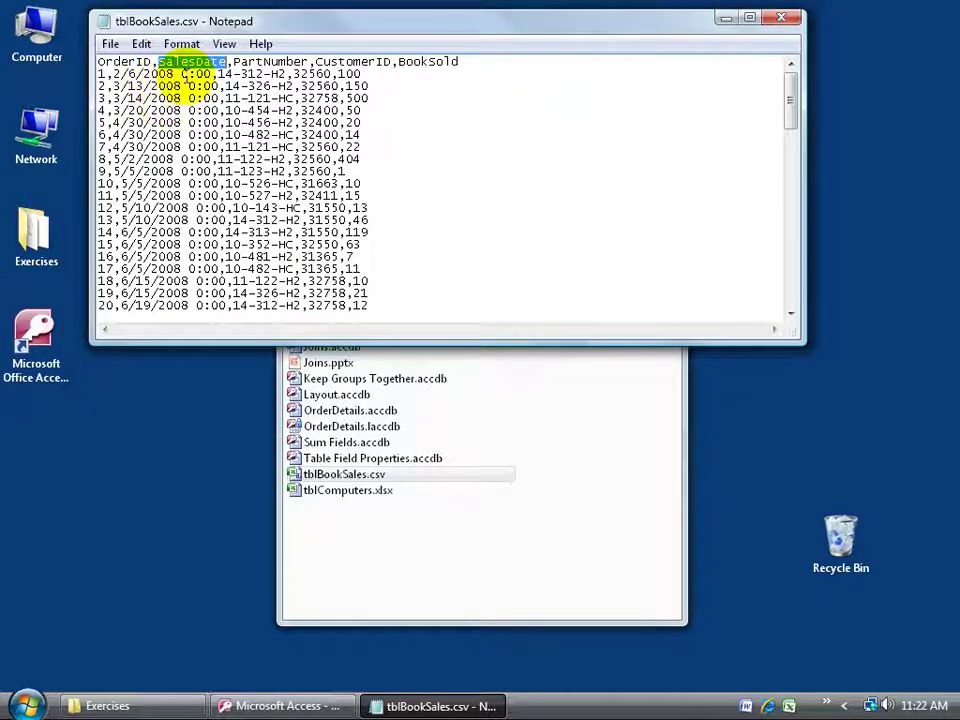
pyautogui.moveTo(113, 74); pyautogui.dragTo(174, 74)
pyautogui.moveTo(113, 86); pyautogui.dragTo(166, 86)
pyautogui.click(783, 18)
# - Open tblBookSales.csv in Excel and AutoFit column B so the SalesDate values show
pyautogui.doubleClick(335, 474)
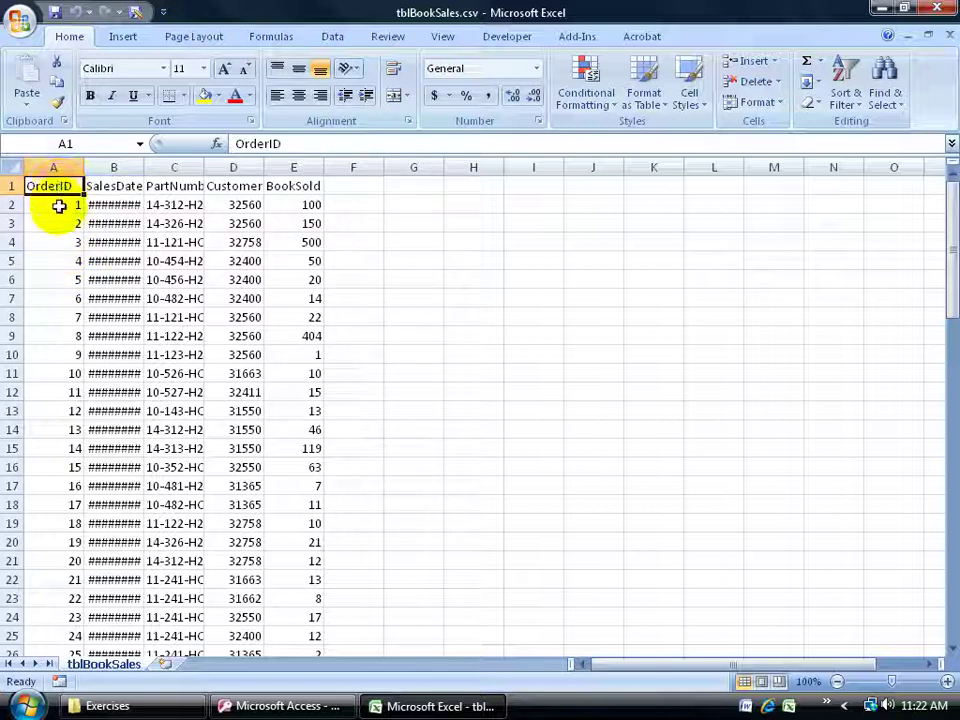
pyautogui.click(59, 206)
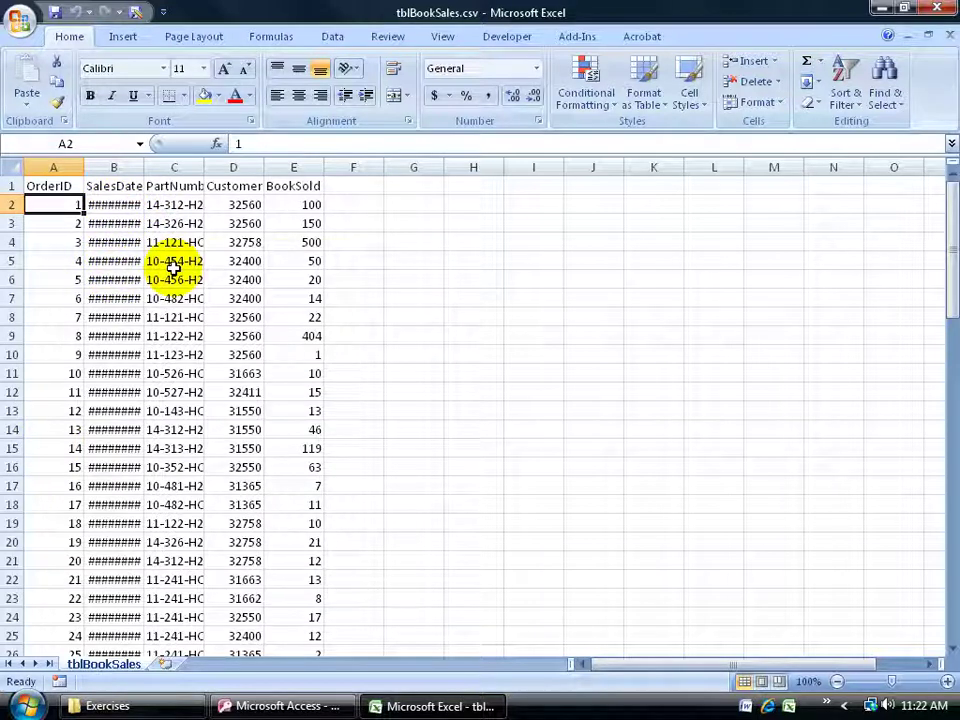
pyautogui.doubleClick(145, 167)
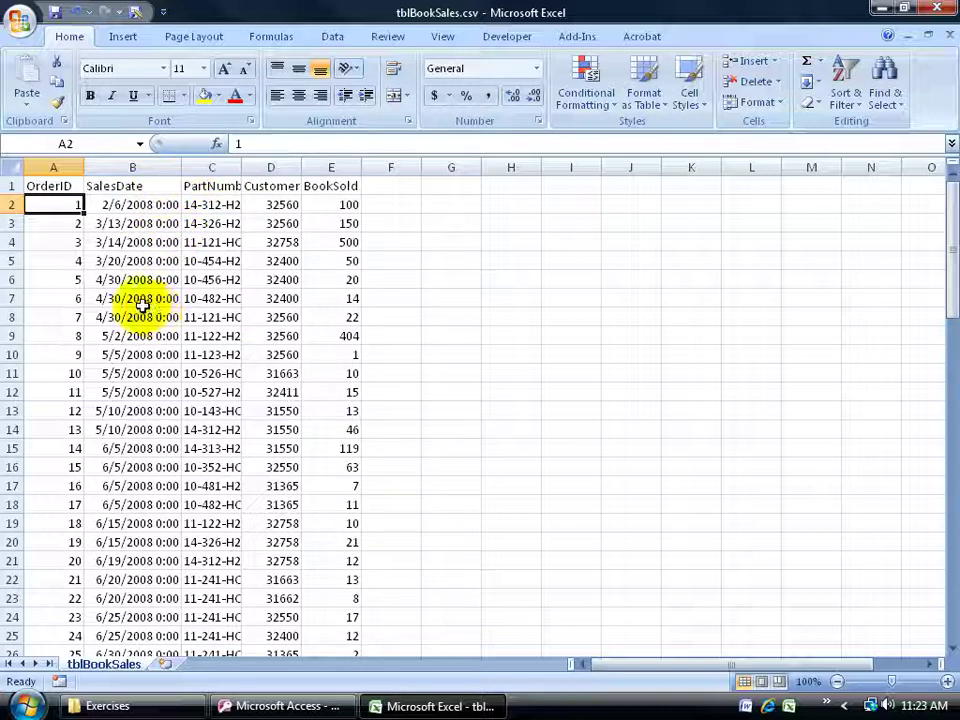
# - Close the workbook without saving, then show Access's External Data options for OrderDetails
pyautogui.click(932, 15)
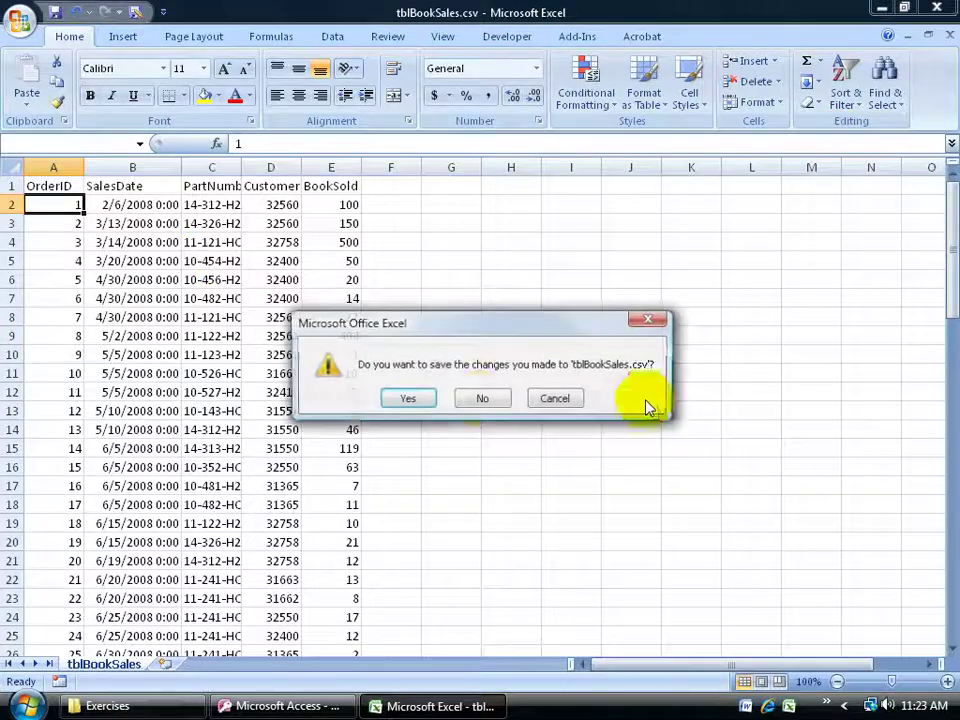
pyautogui.click(480, 403)
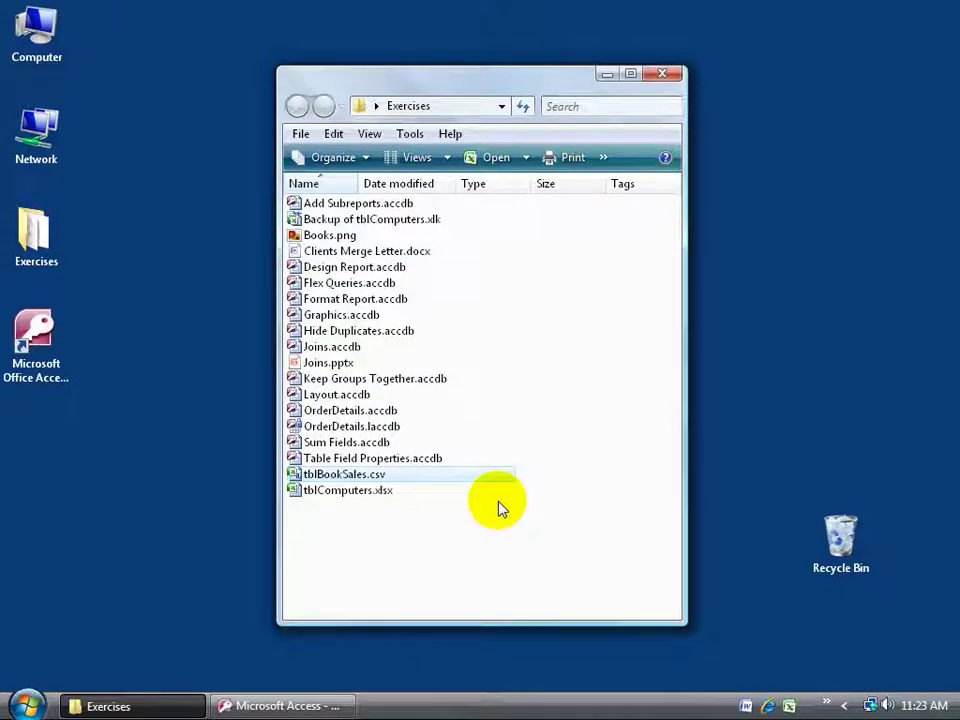
pyautogui.moveTo(279, 706)
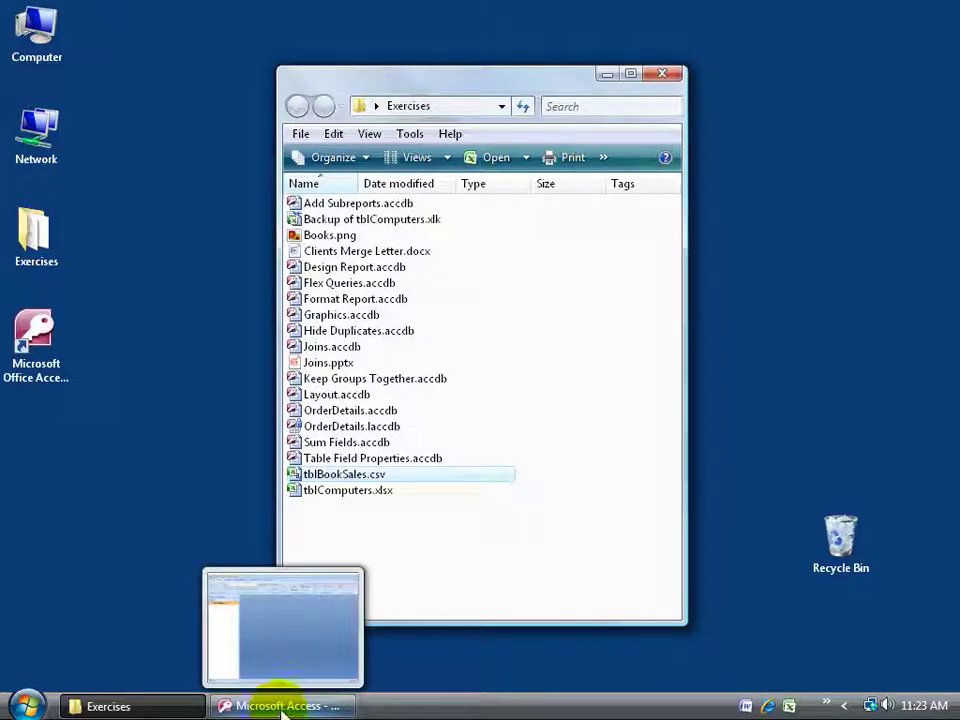
pyautogui.click(272, 706)
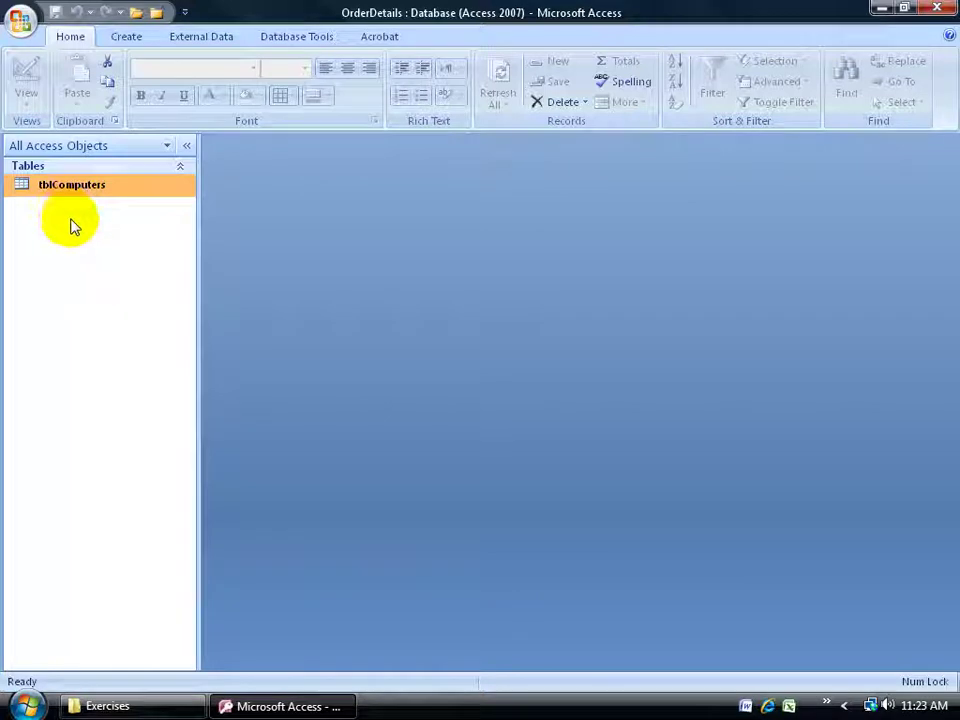
pyautogui.click(213, 40)
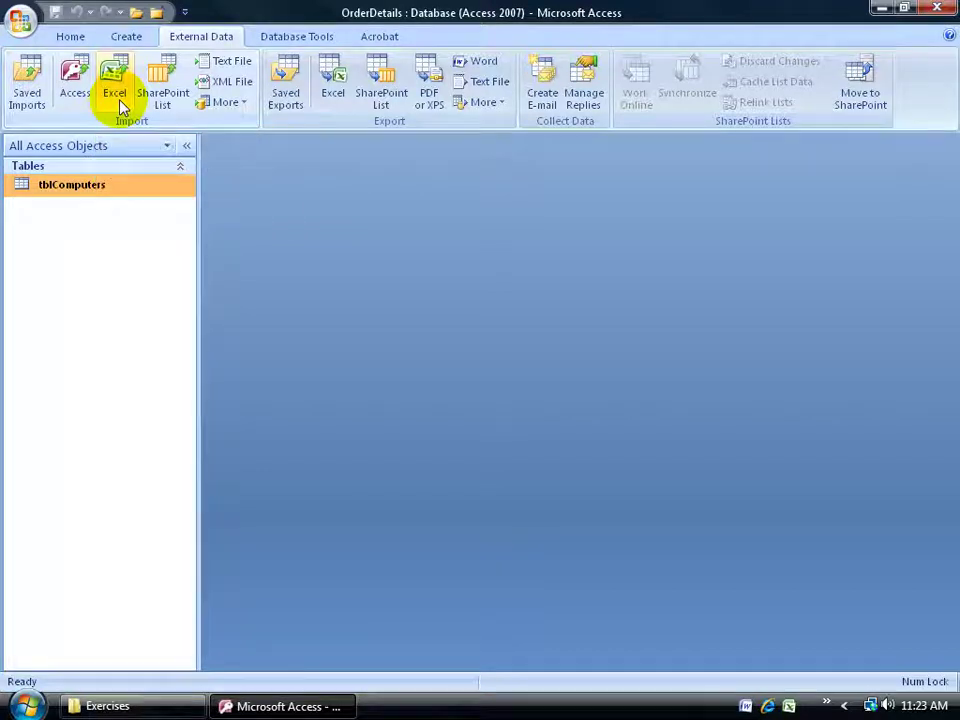
# - Start a Text File import with Desktop\Exercises\tblBookSales.csv as the source
pyautogui.click(248, 63)
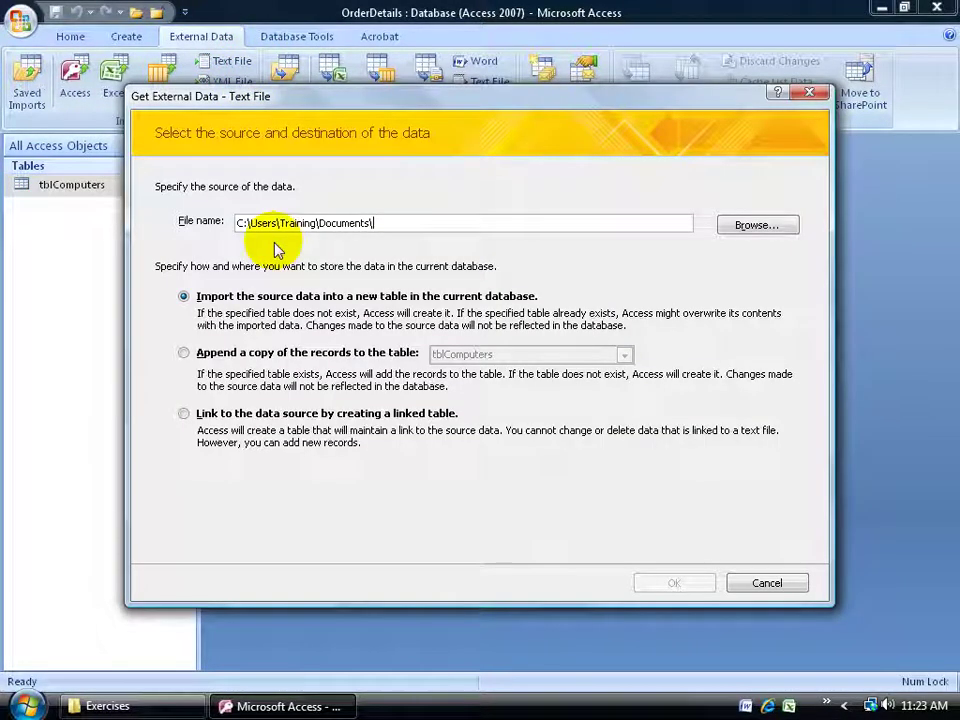
pyautogui.click(735, 223)
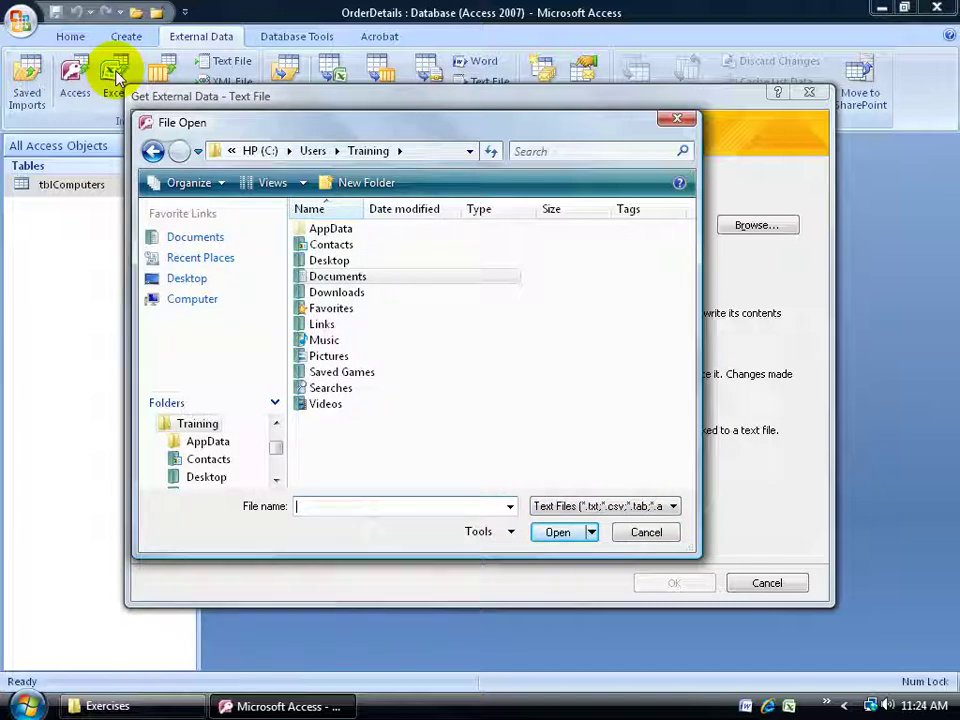
pyautogui.click(190, 280)
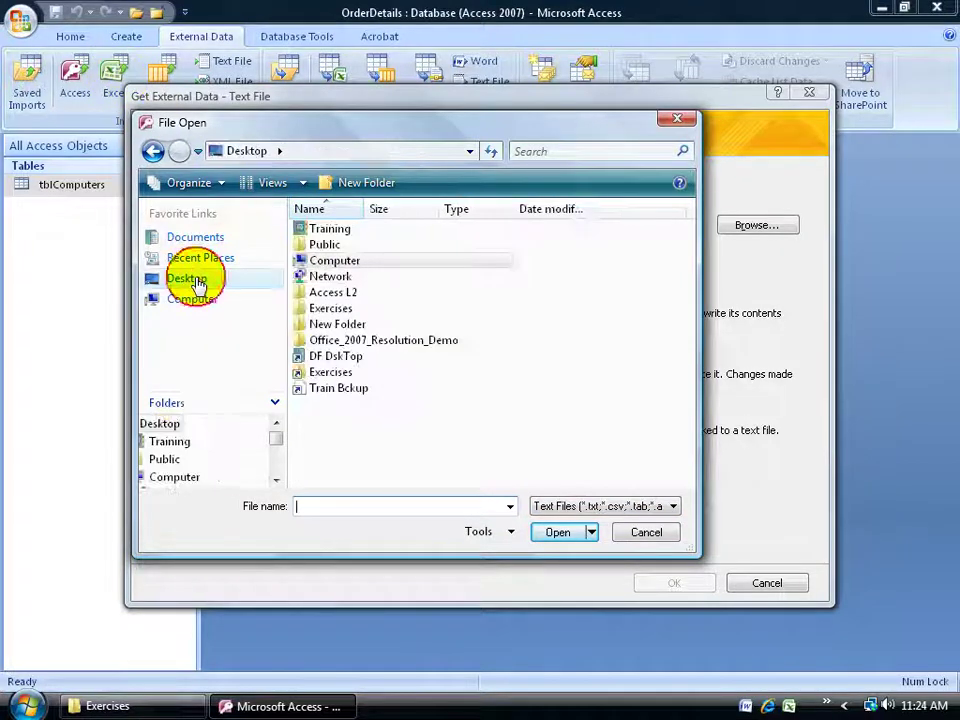
pyautogui.doubleClick(318, 310)
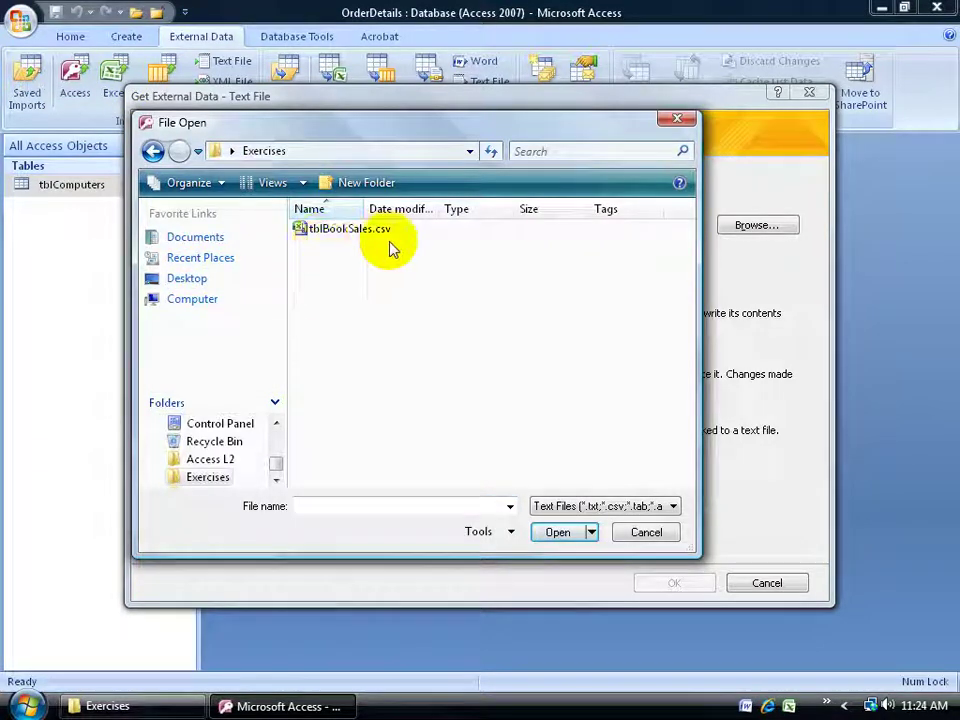
pyautogui.doubleClick(349, 228)
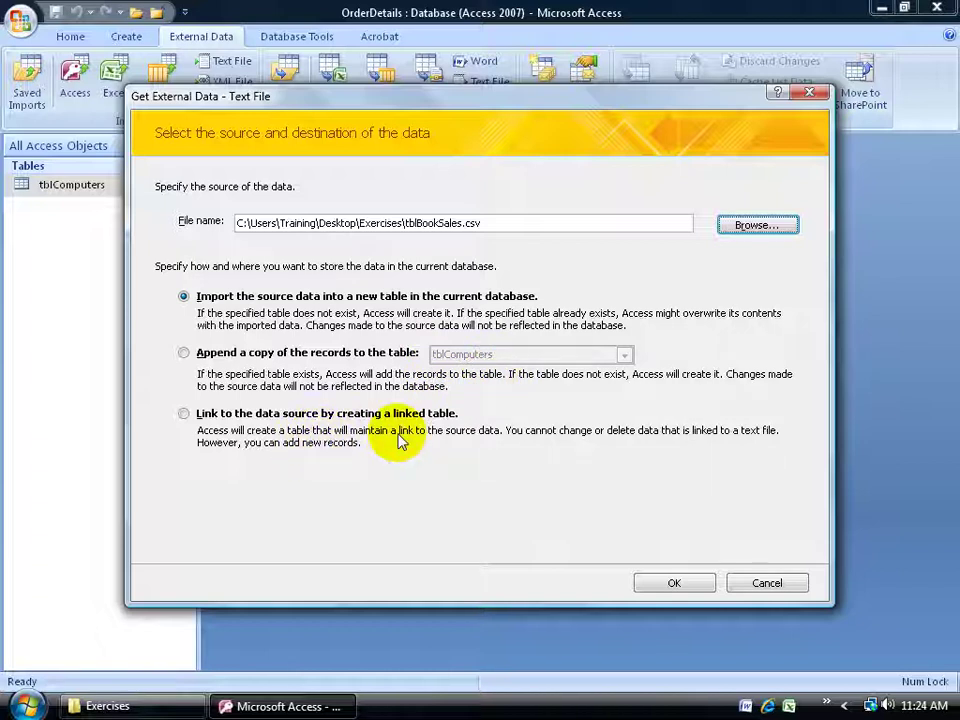
# - Confirm importing into a new table and keep the Delimited format
pyautogui.click(666, 580)
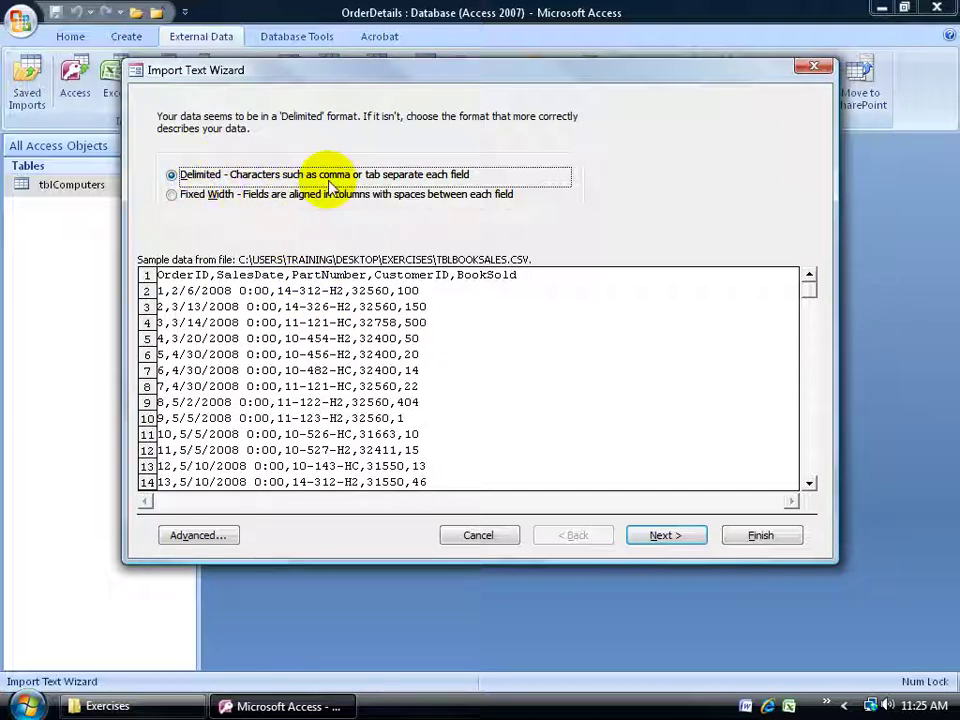
pyautogui.click(668, 538)
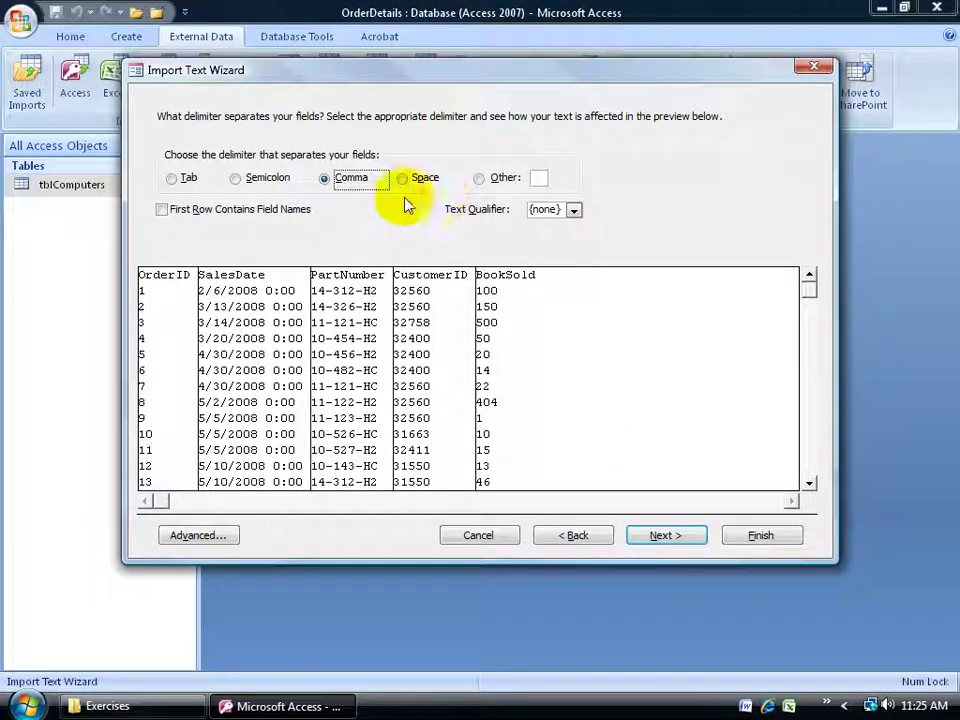
# - Use Comma as the delimiter, after briefly trying Semicolon, with first row as field names
pyautogui.click(240, 184)
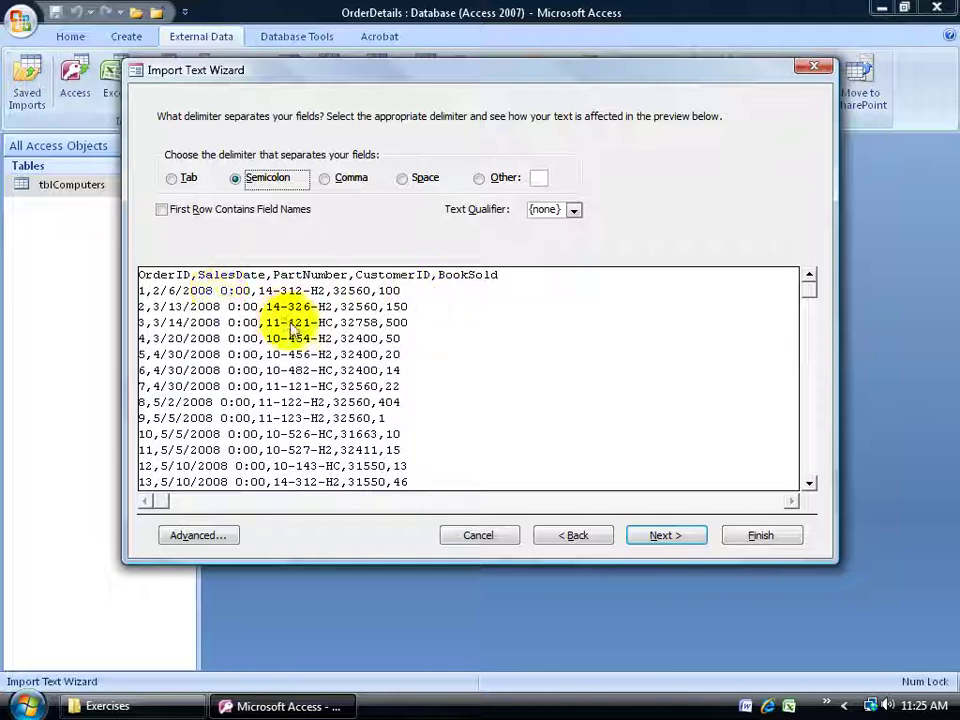
pyautogui.click(332, 178)
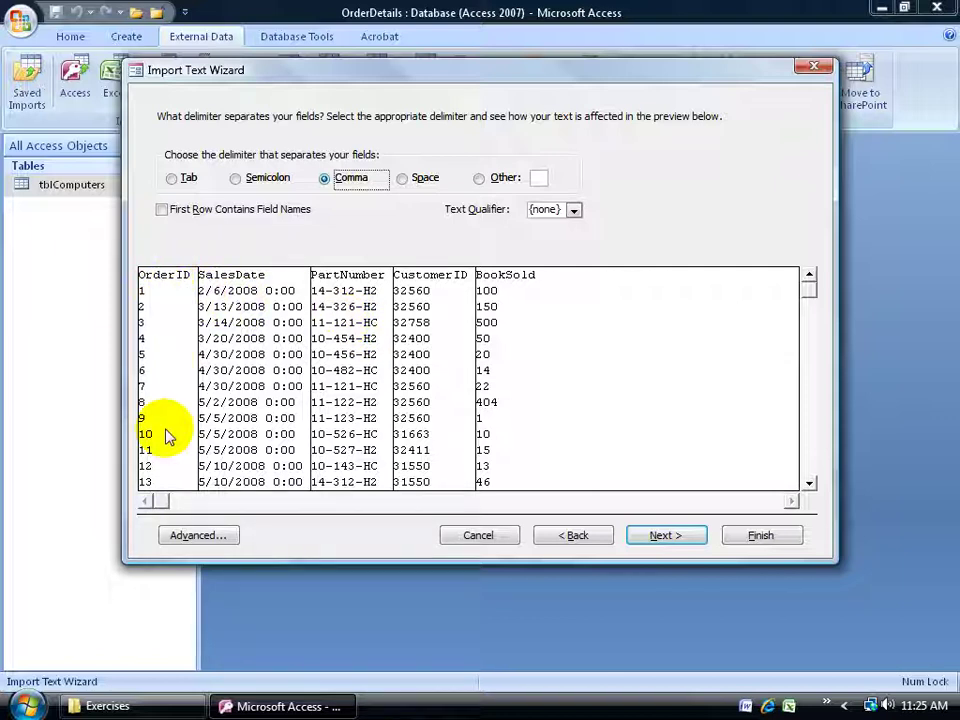
pyautogui.click(163, 210)
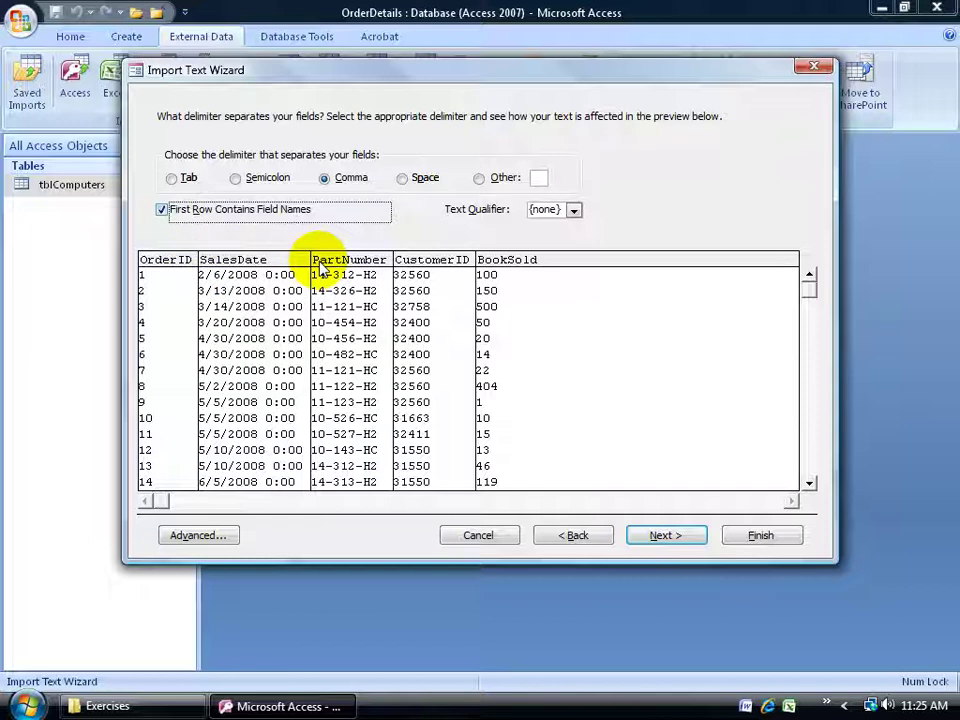
pyautogui.click(668, 536)
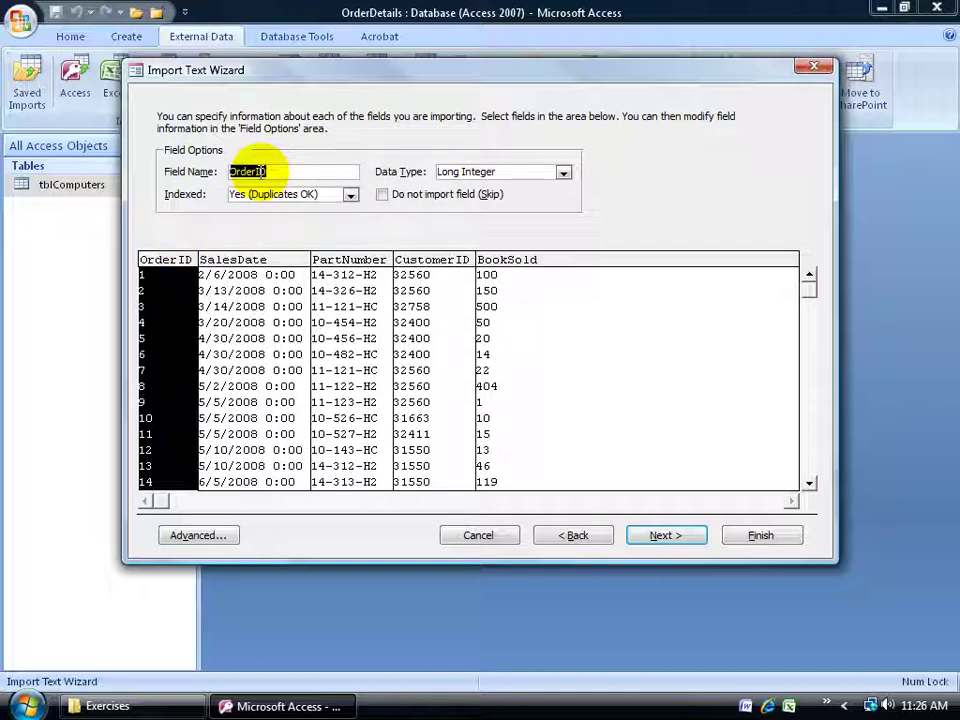
# - Keep OrderID as Long Integer and review the OrderID and SalesDate field options
pyautogui.click(560, 172)
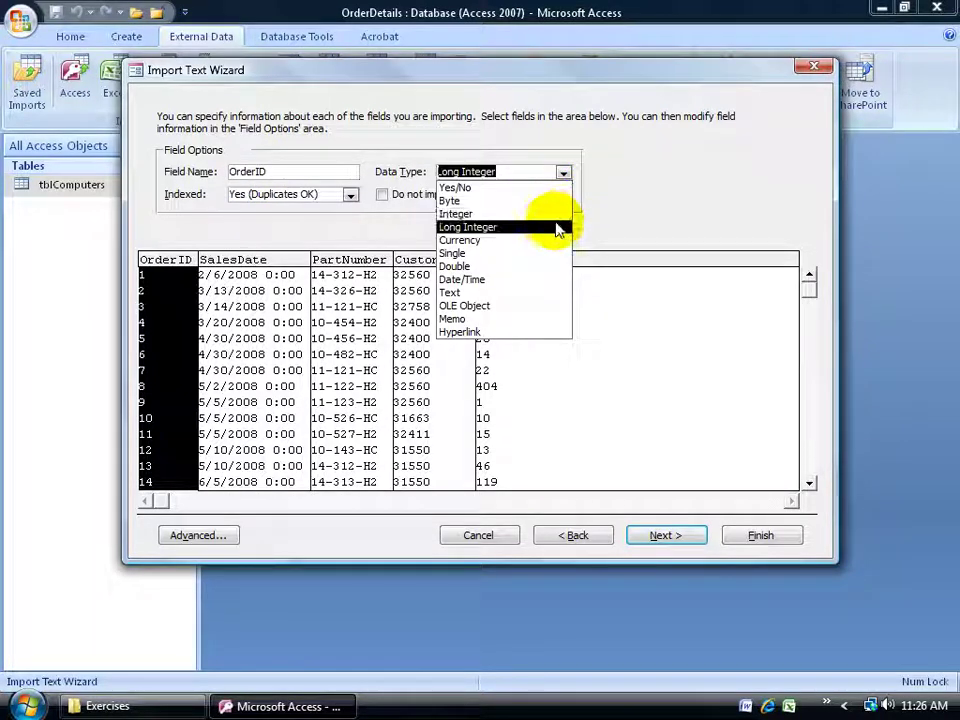
pyautogui.click(467, 227)
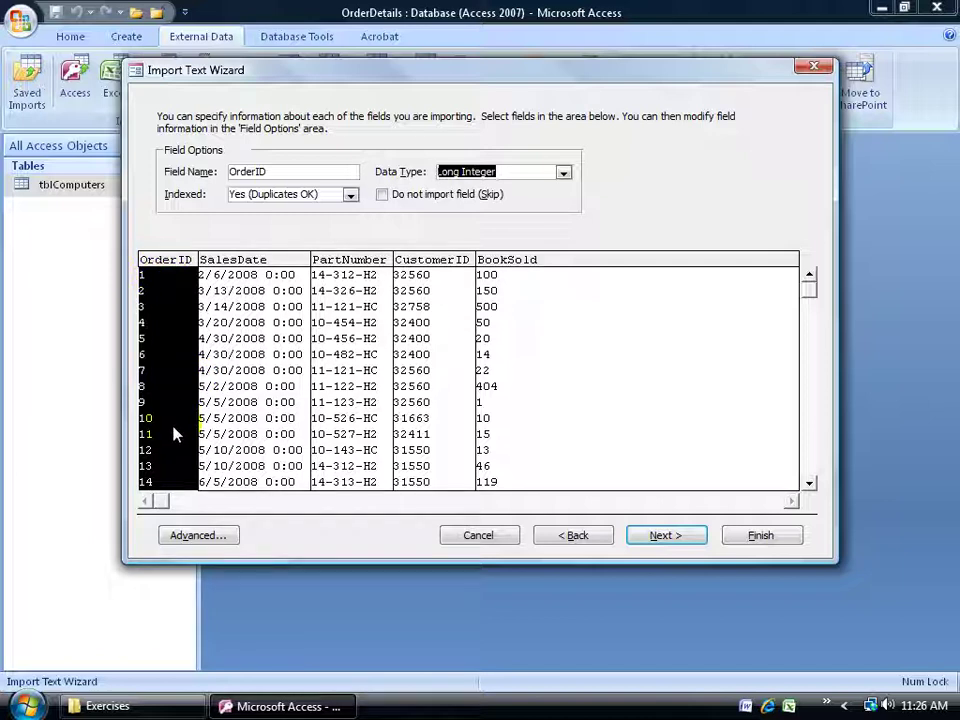
pyautogui.click(165, 259)
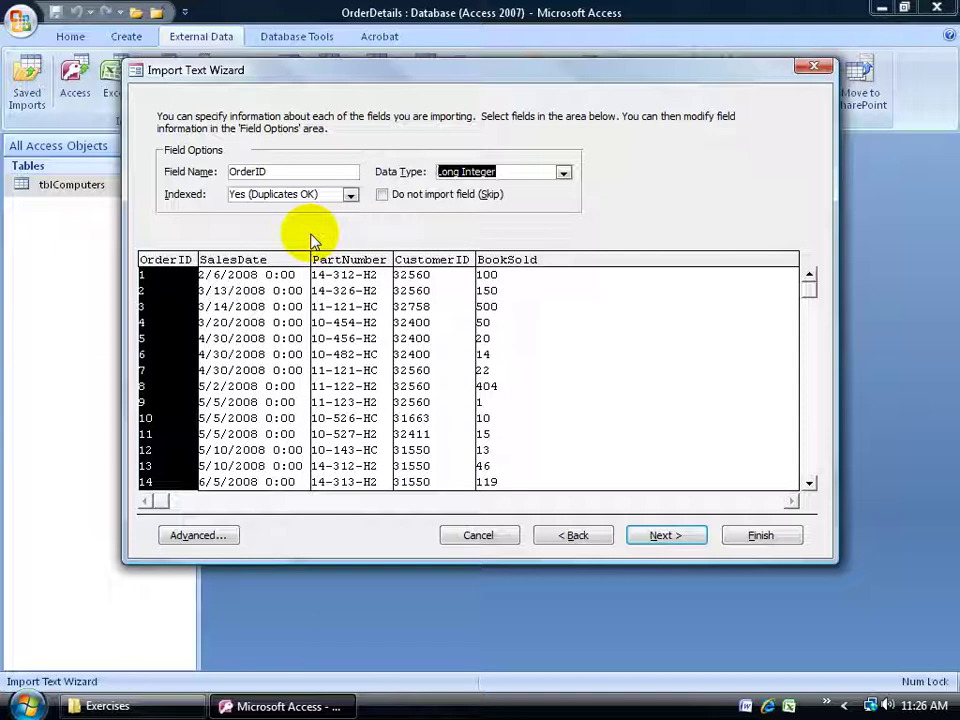
pyautogui.click(276, 260)
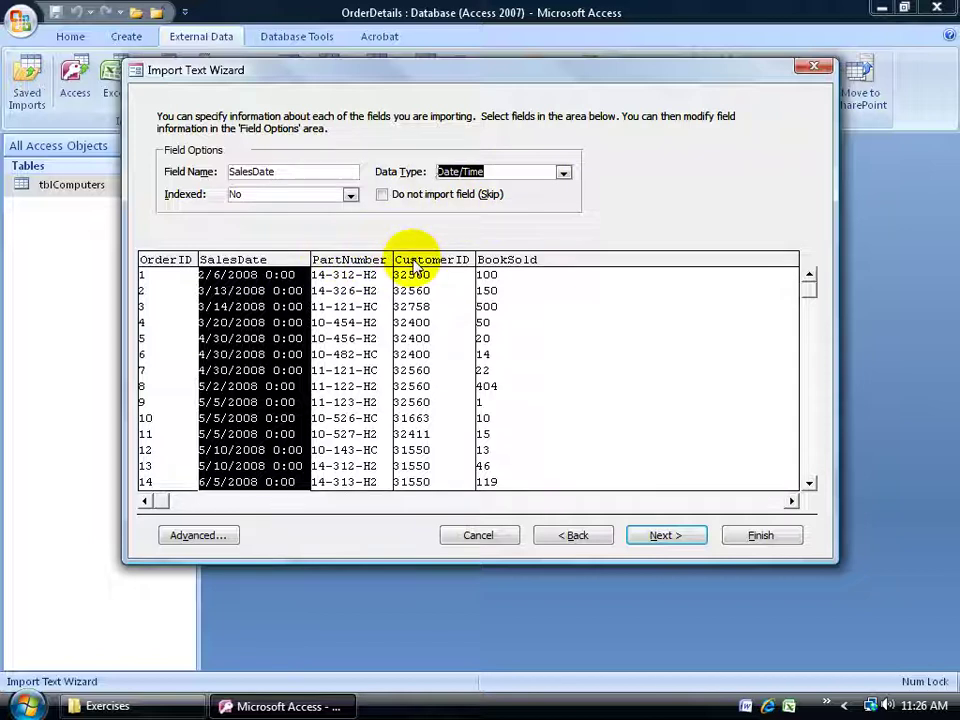
# - Keep 'Let Access add primary key' after briefly choosing OrderID as the key
pyautogui.click(647, 536)
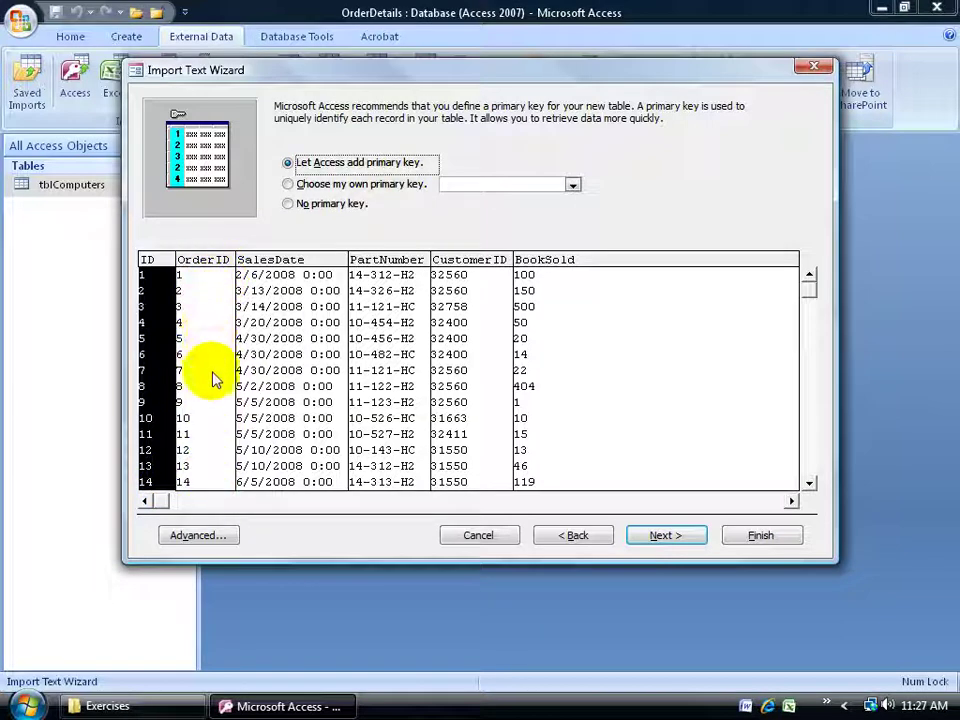
pyautogui.scroll(-4, 801, 465)
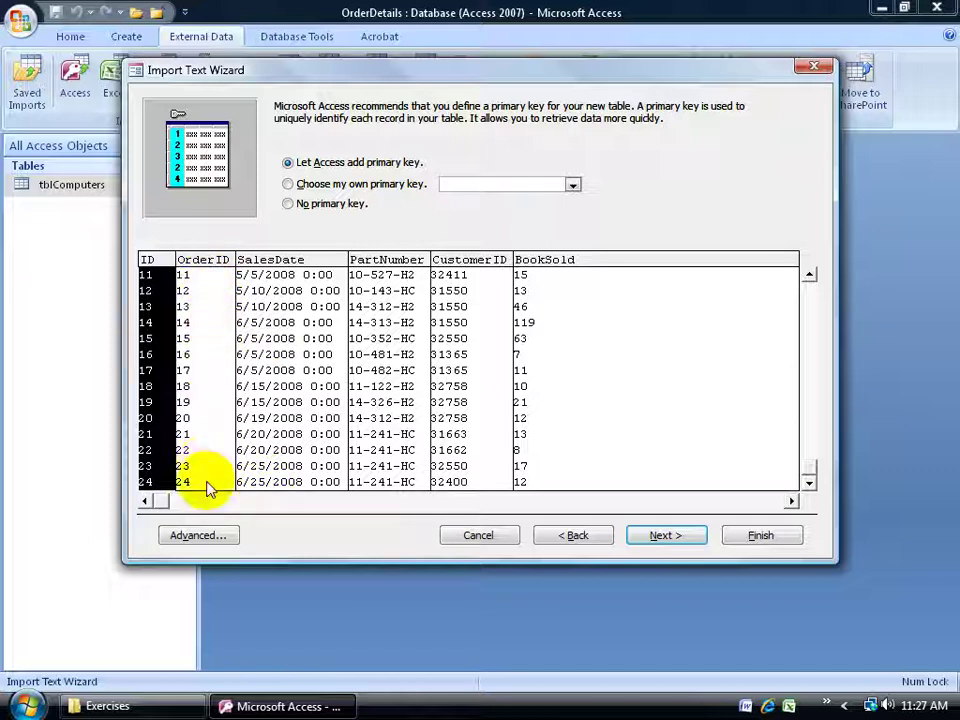
pyautogui.click(288, 185)
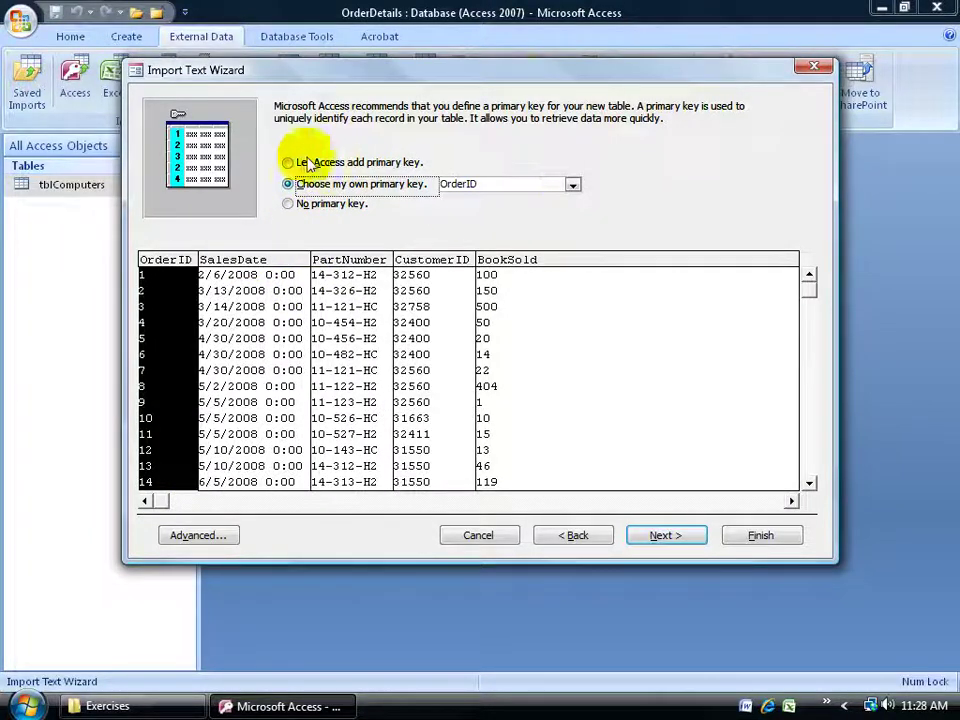
pyautogui.click(288, 163)
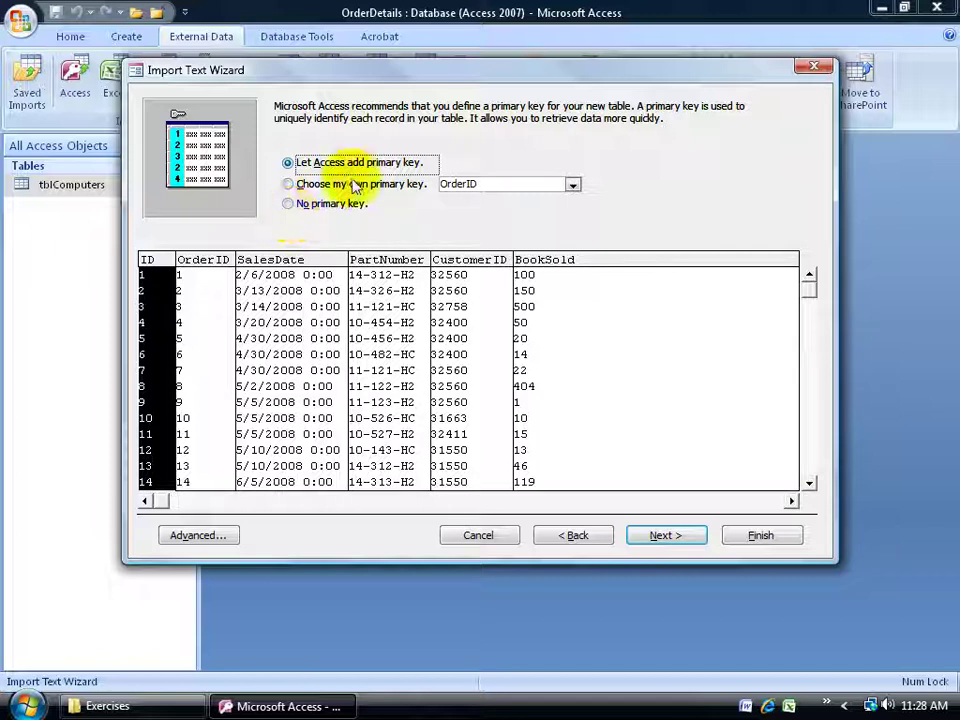
# - Name the new table tblBookSales, finish the import, and close the summary page
pyautogui.click(664, 537)
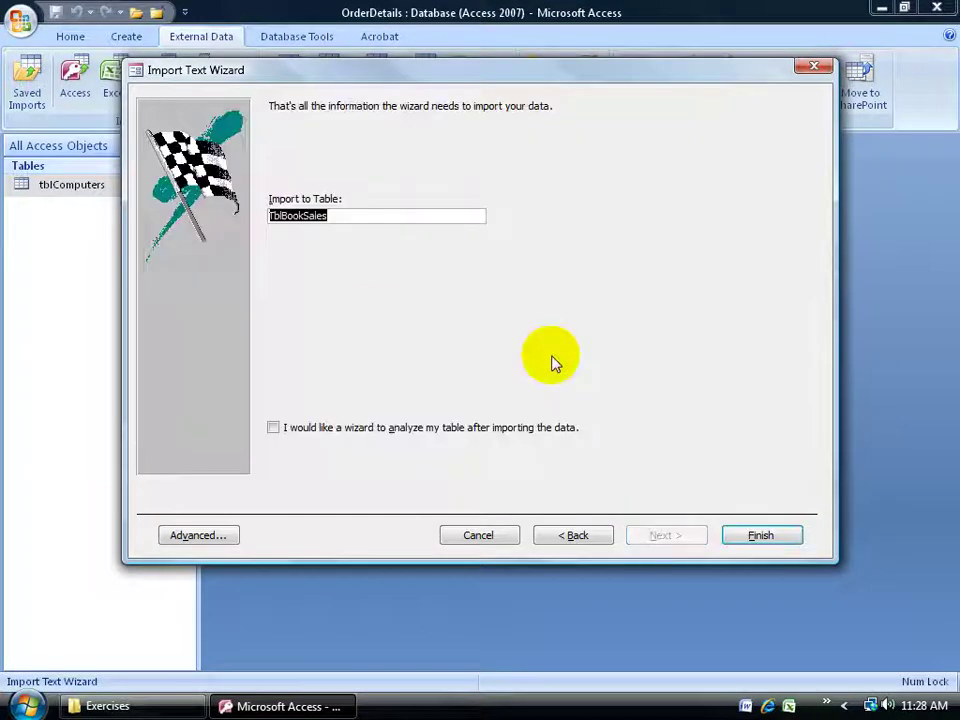
pyautogui.click(269, 216)
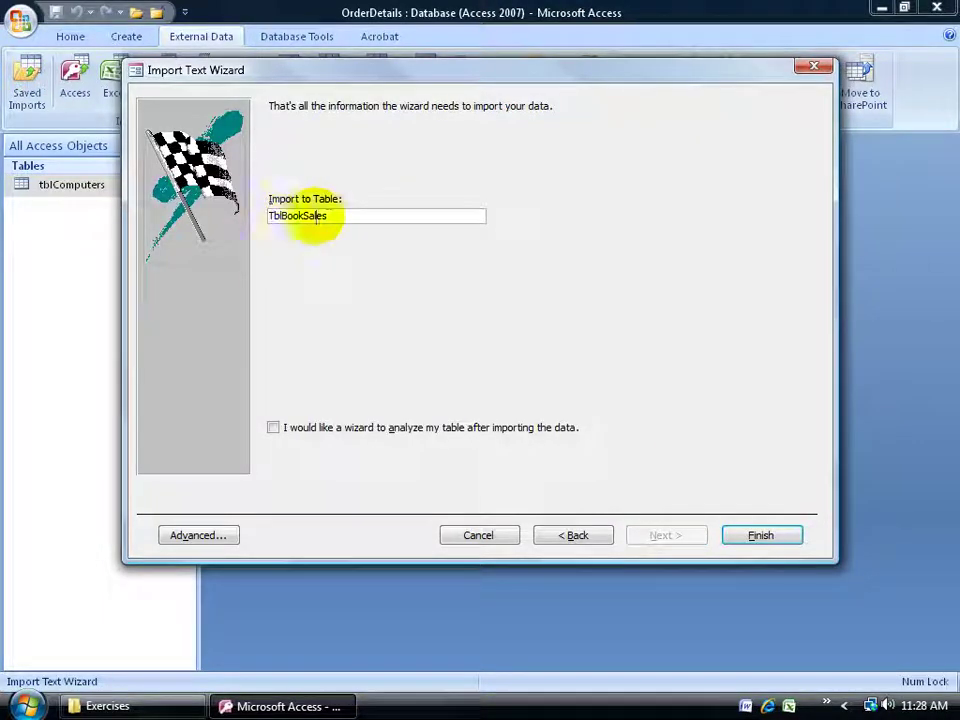
pyautogui.press('Delete')
pyautogui.write('t')
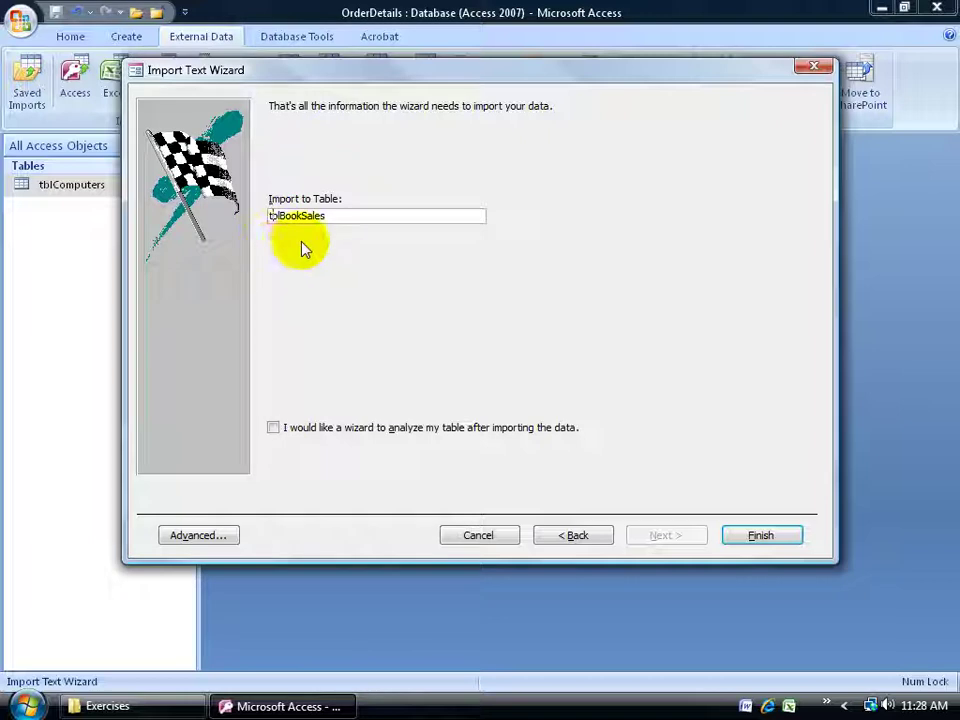
pyautogui.click(756, 538)
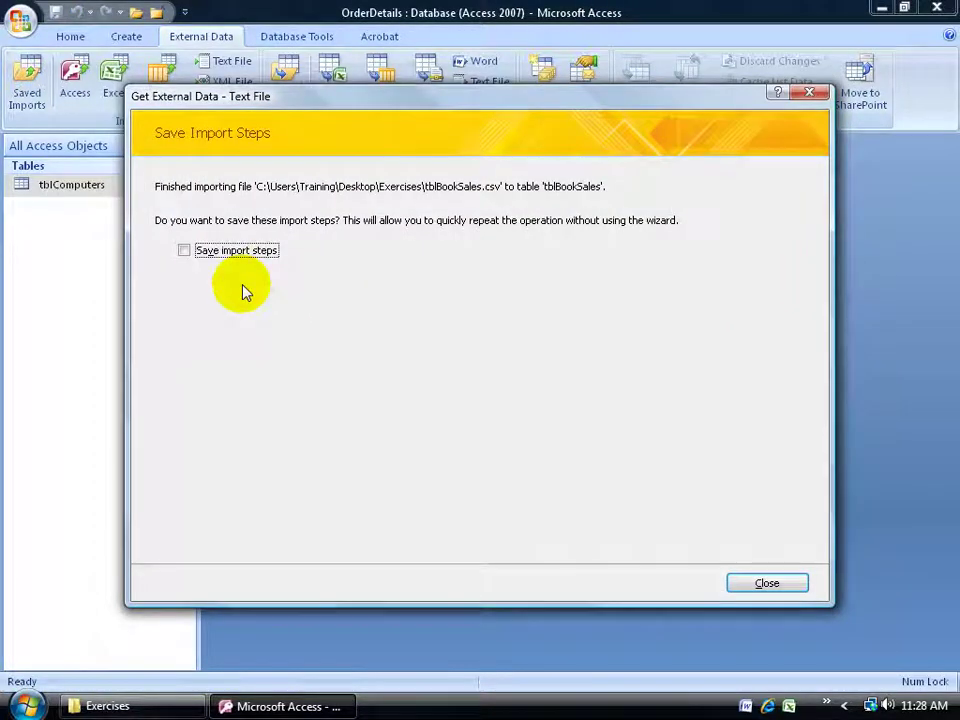
pyautogui.click(754, 584)
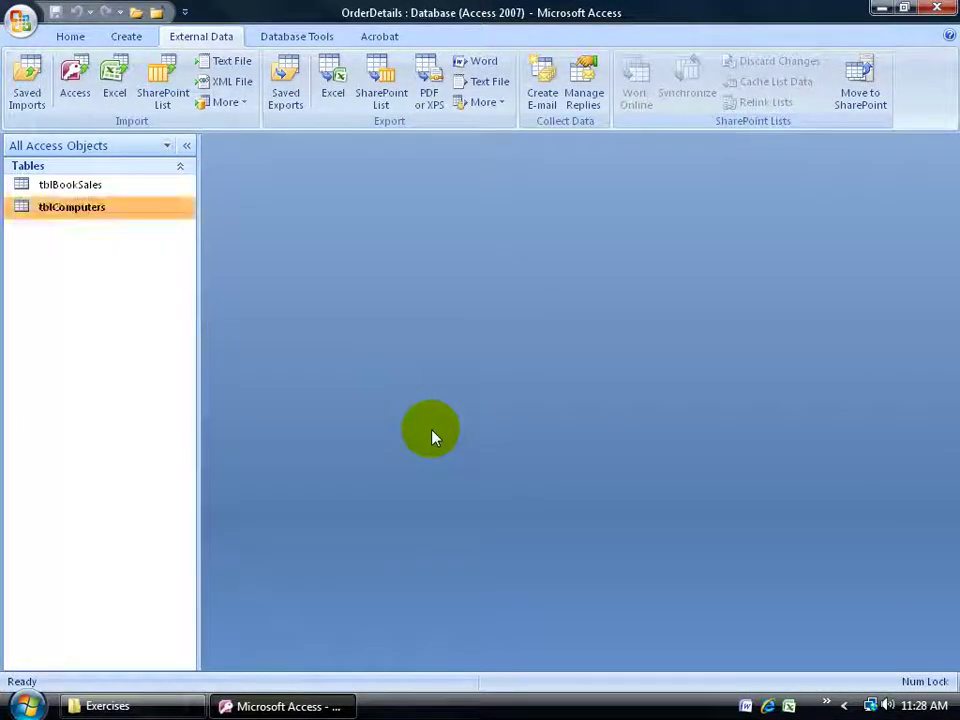
# - Open tblBookSales and delete the imported OrderID field along with its indexes
pyautogui.doubleClick(88, 187)
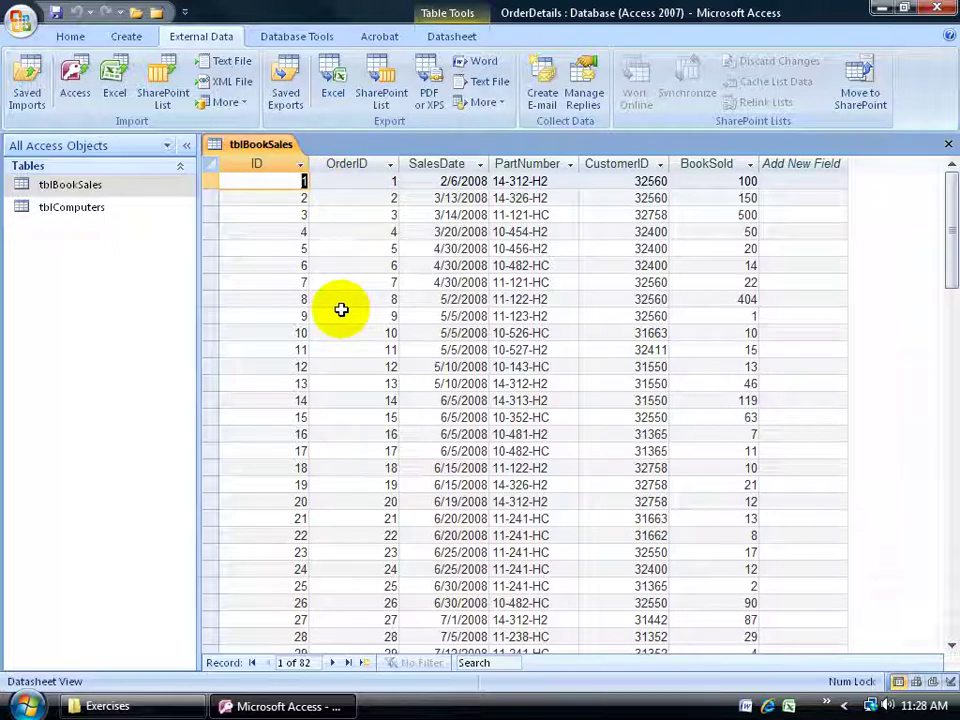
pyautogui.click(358, 168)
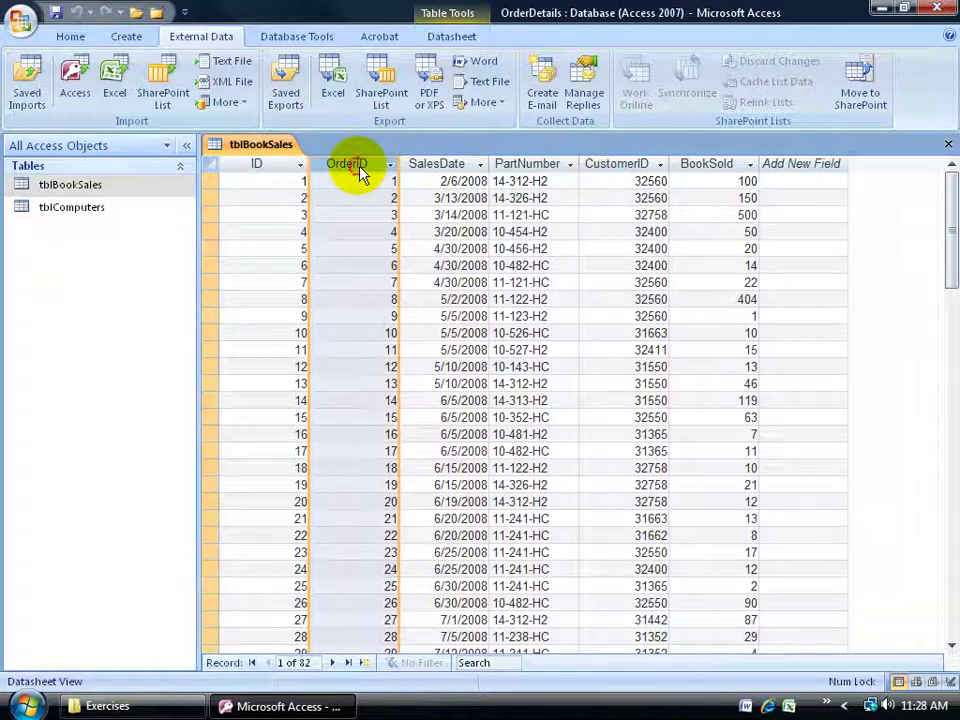
pyautogui.press('Delete')
pyautogui.click(441, 404)
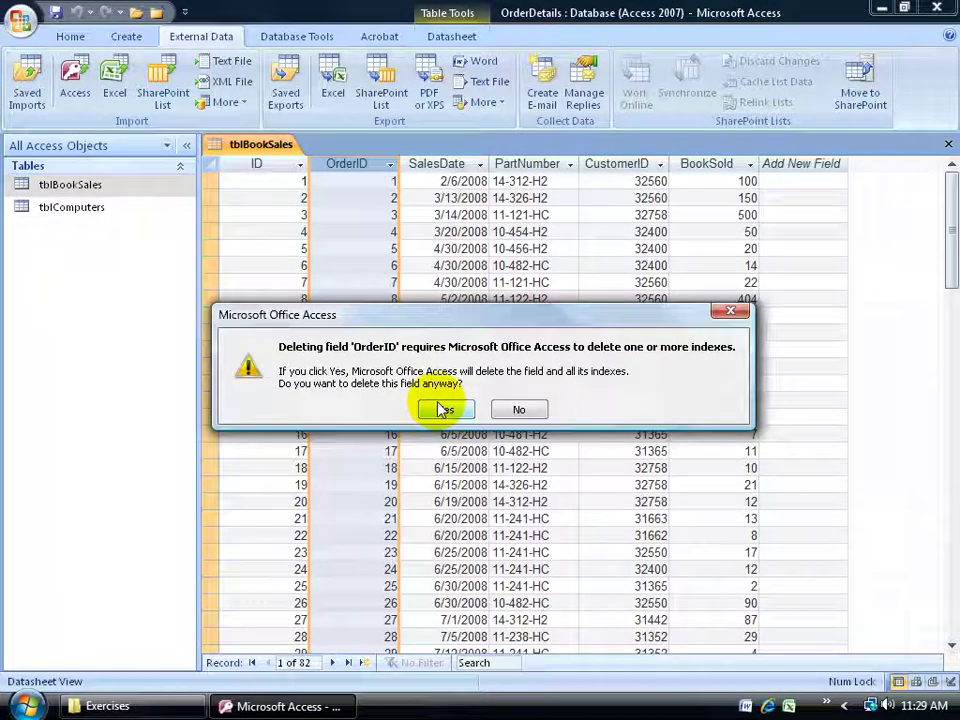
pyautogui.click(446, 409)
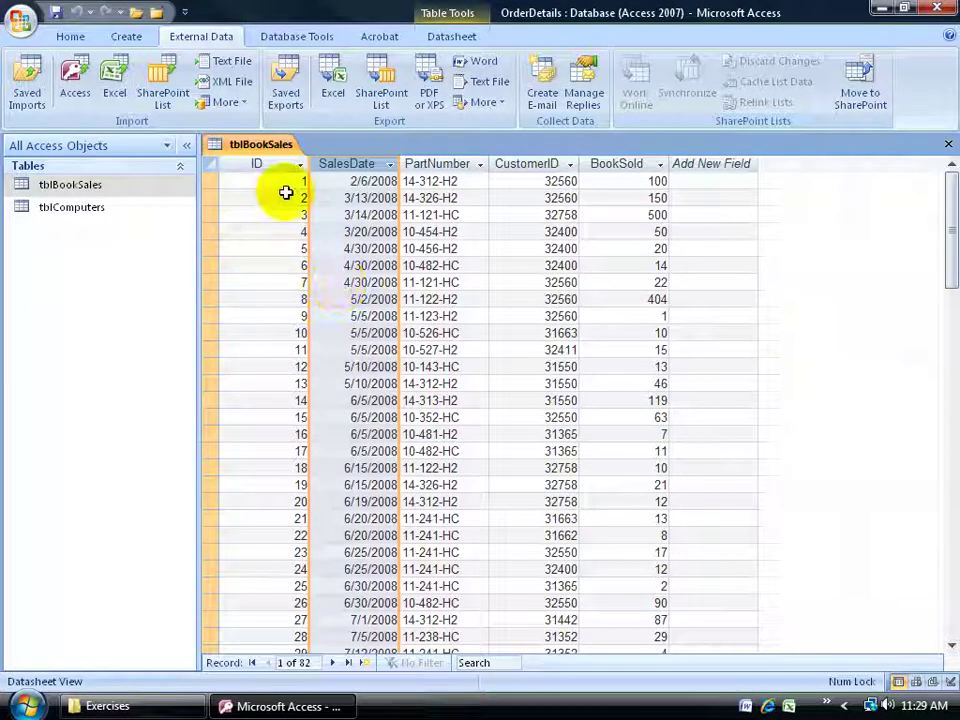
# - Rename the ID key column to OrderID
pyautogui.click(259, 165)
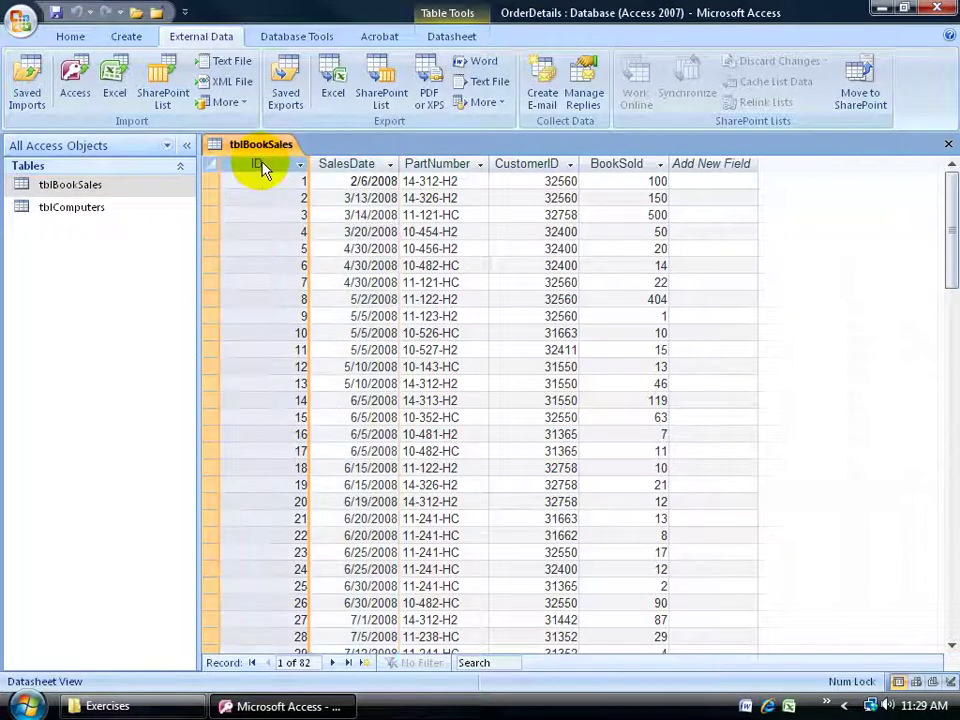
pyautogui.doubleClick(259, 165)
pyautogui.write('OrderID')
pyautogui.press('Return')
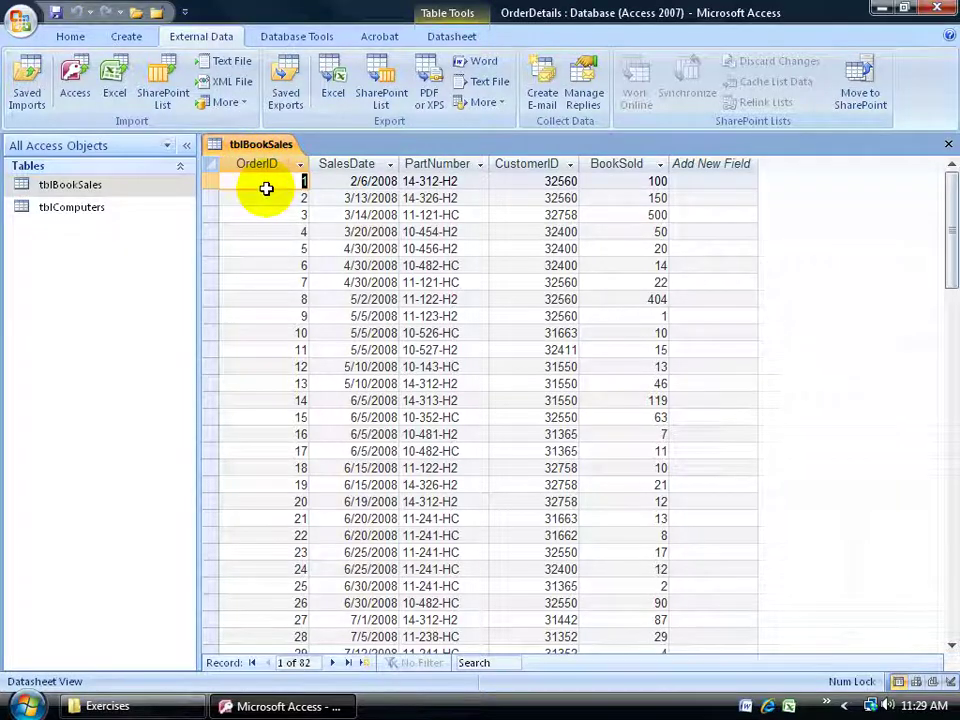
# - Move to the blank new record's SalesDate cell below the 82 imported rows
pyautogui.scroll(-7, 362, 375)
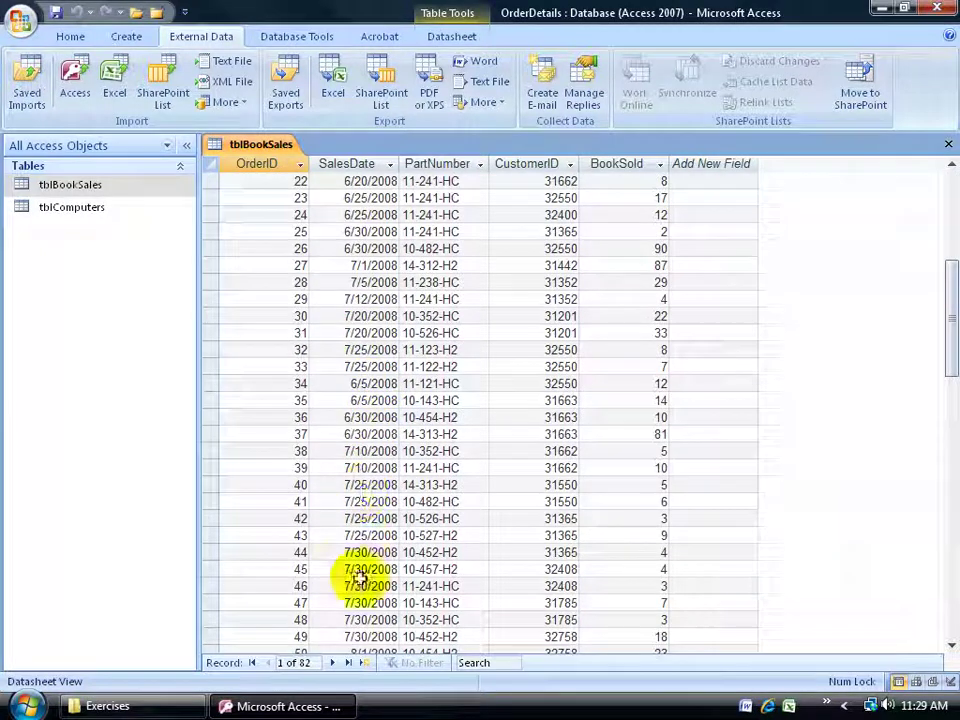
pyautogui.click(367, 663)
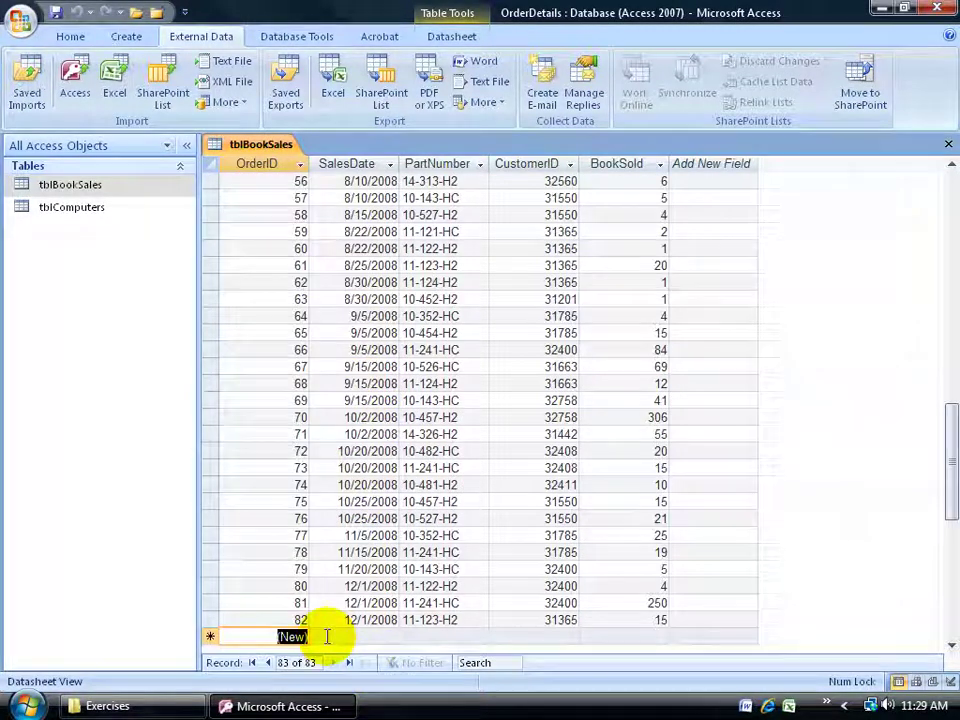
pyautogui.click(339, 636)
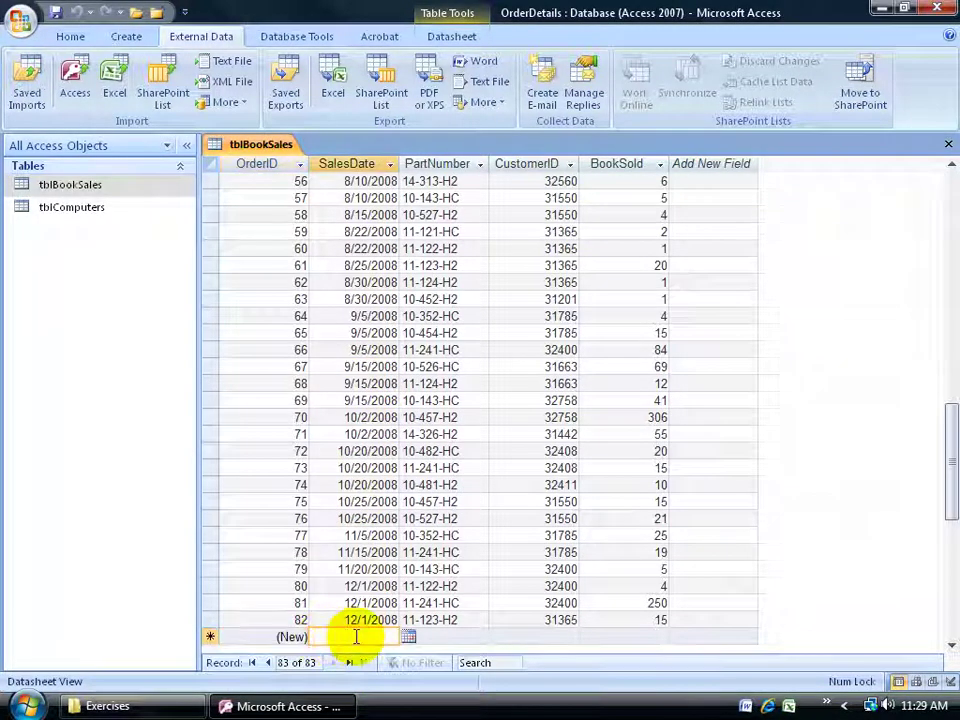